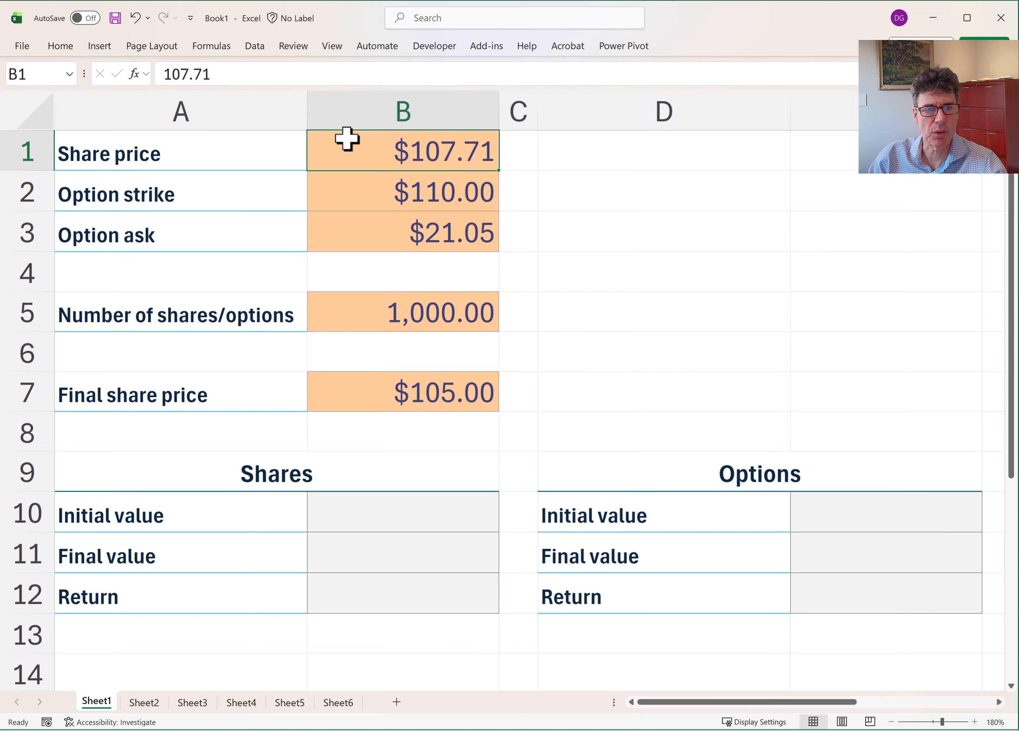
Step: Review the share price, option strike, option ask, number of shares/options and final share price inputs in column B
key("Down")
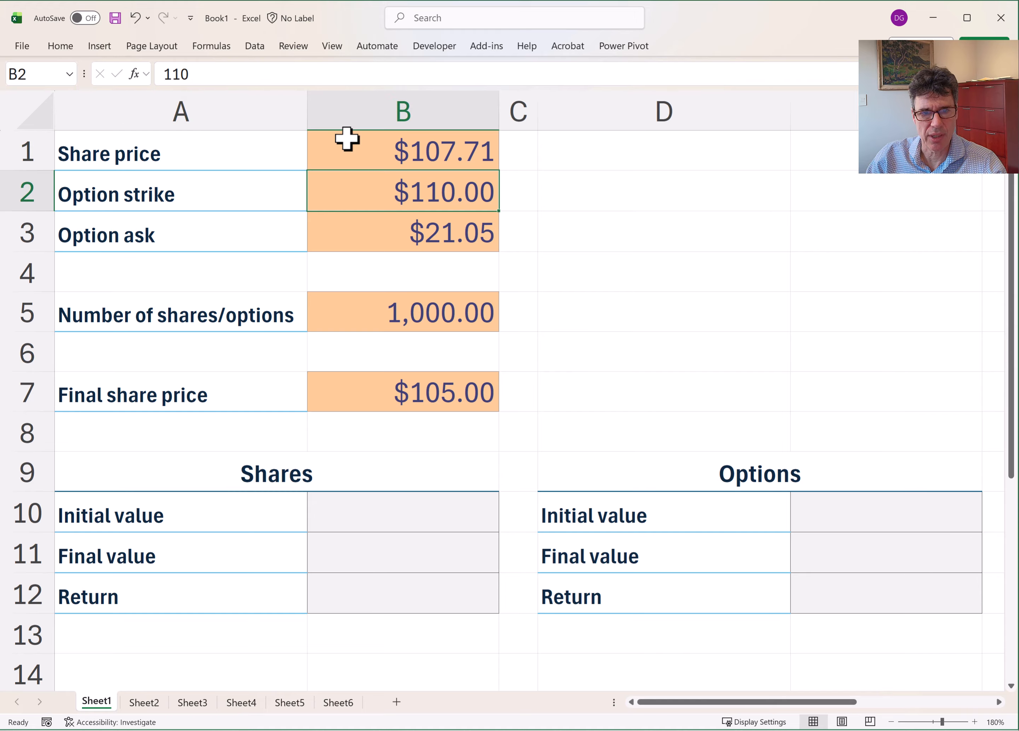
key("Down")
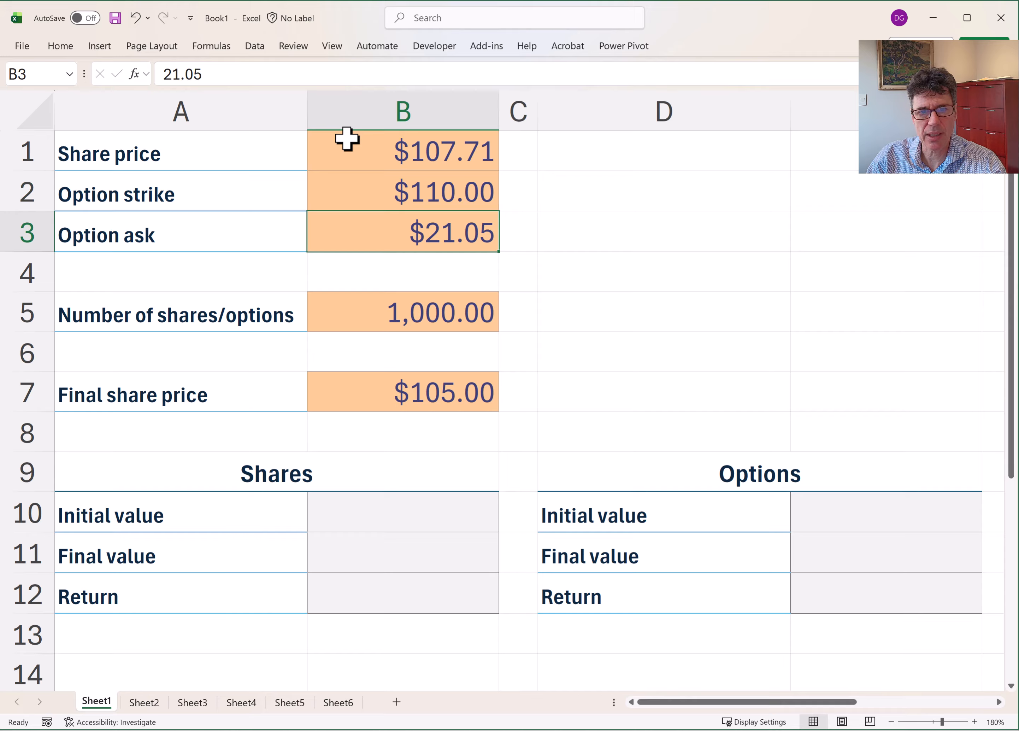
key("Down")
key("Down")
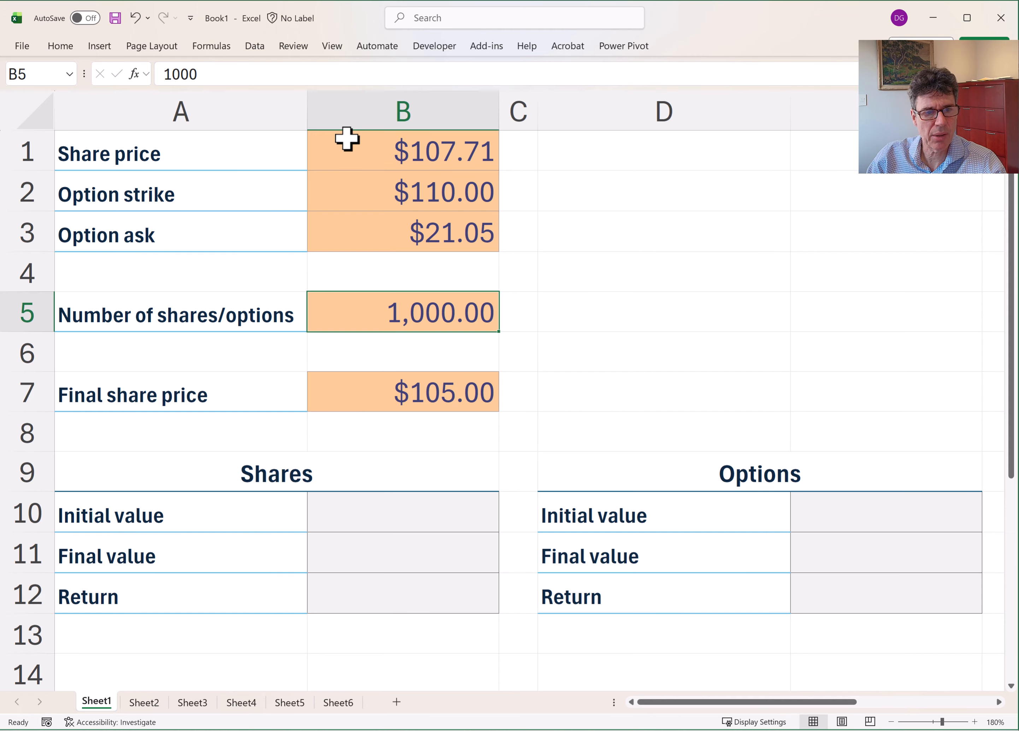
key("Down")
key("Down")
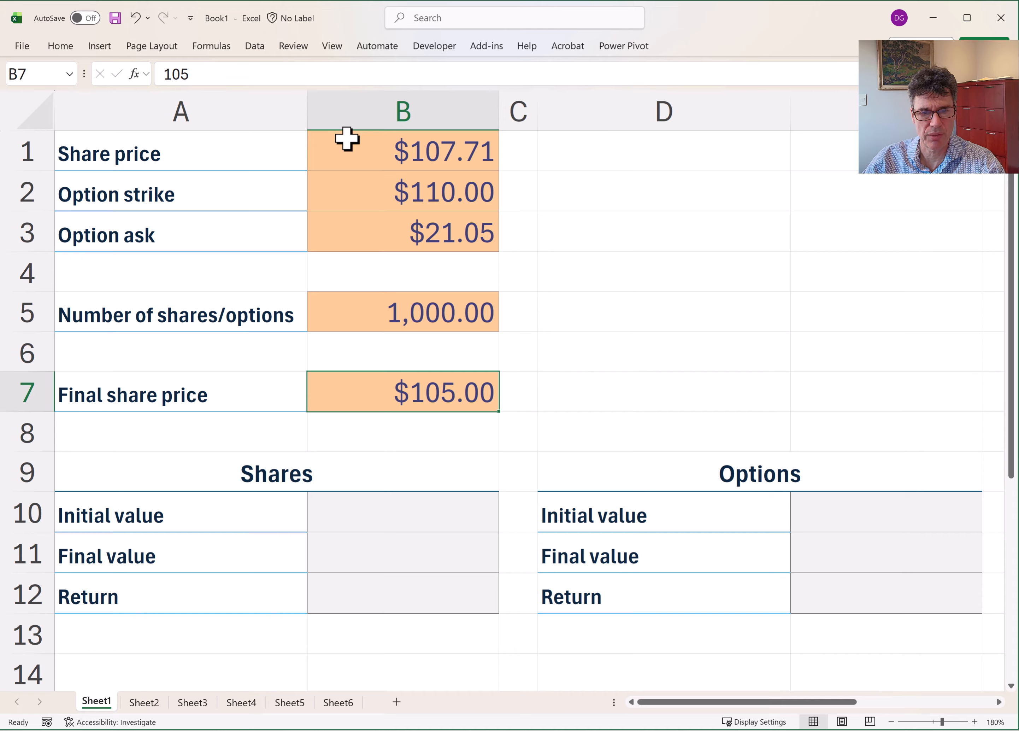
Step: Calculate the shares' initial value in B10 as number of shares times share price with =B5*B1
key("Down")
key("Down")
key("Down")
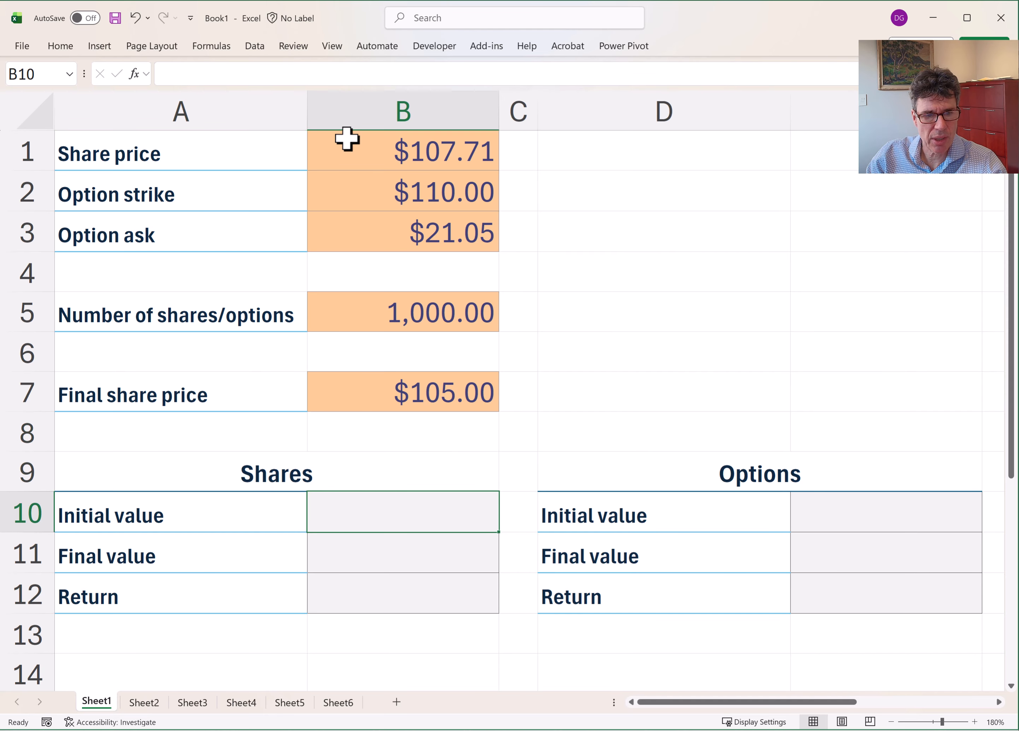
type("=")
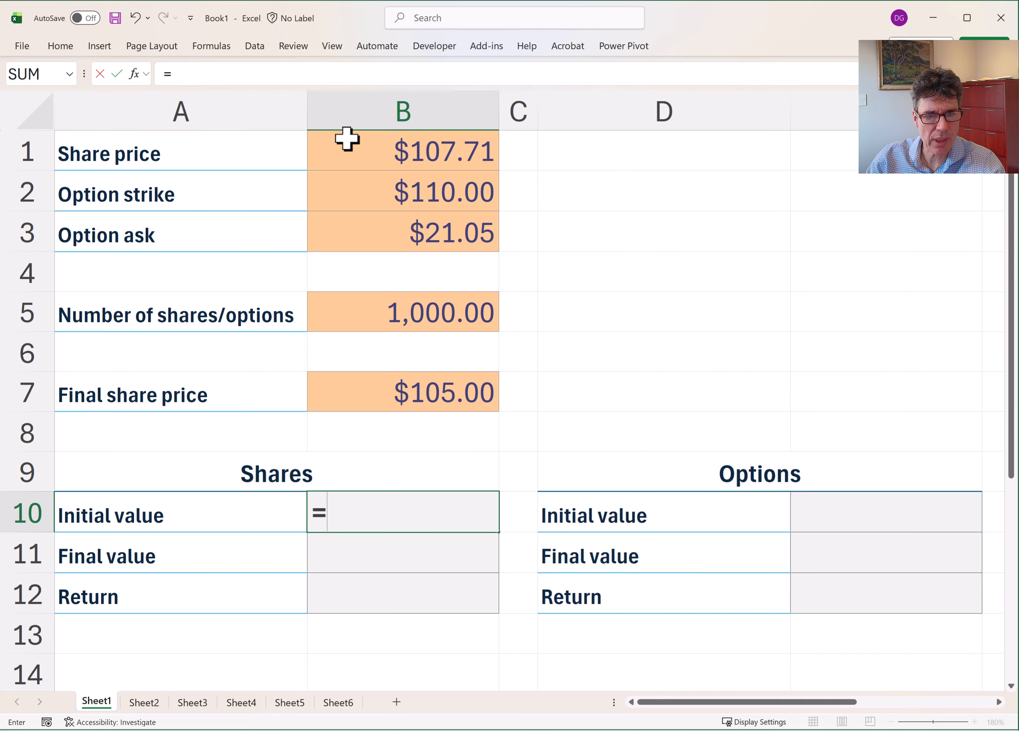
key("Up")
key("Up")
key("Up")
key("Up")
key("Up")
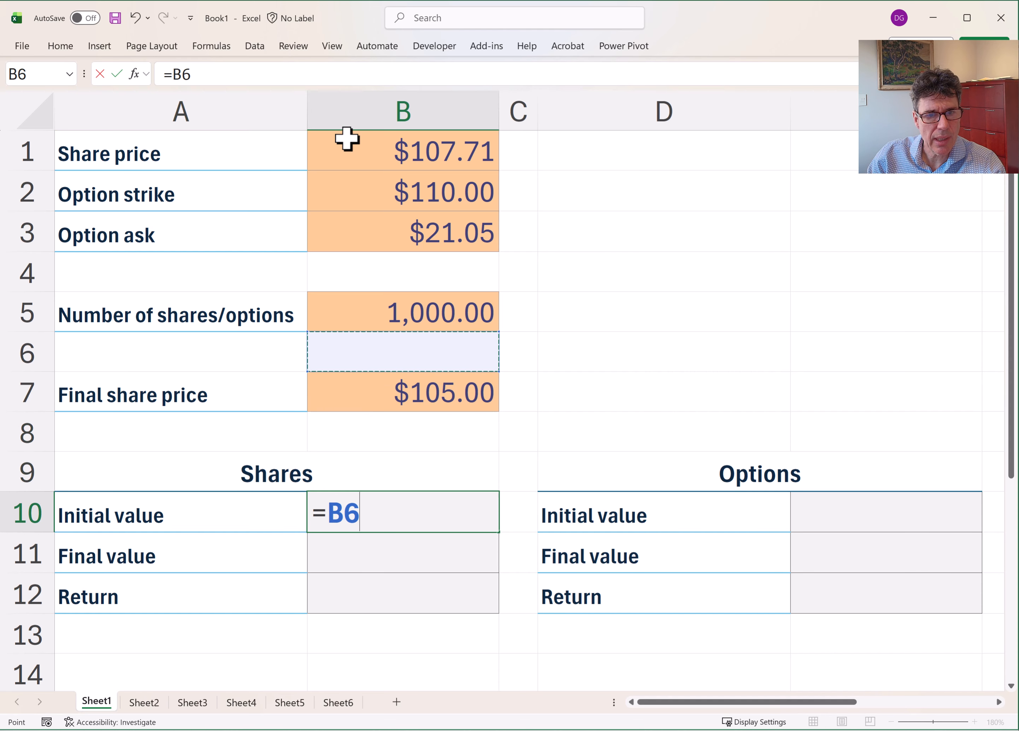
type("*")
key("Up")
key("Up")
key("Up")
key("Up")
key("Up")
key("Up")
key("Up")
key("Up")
key("Up")
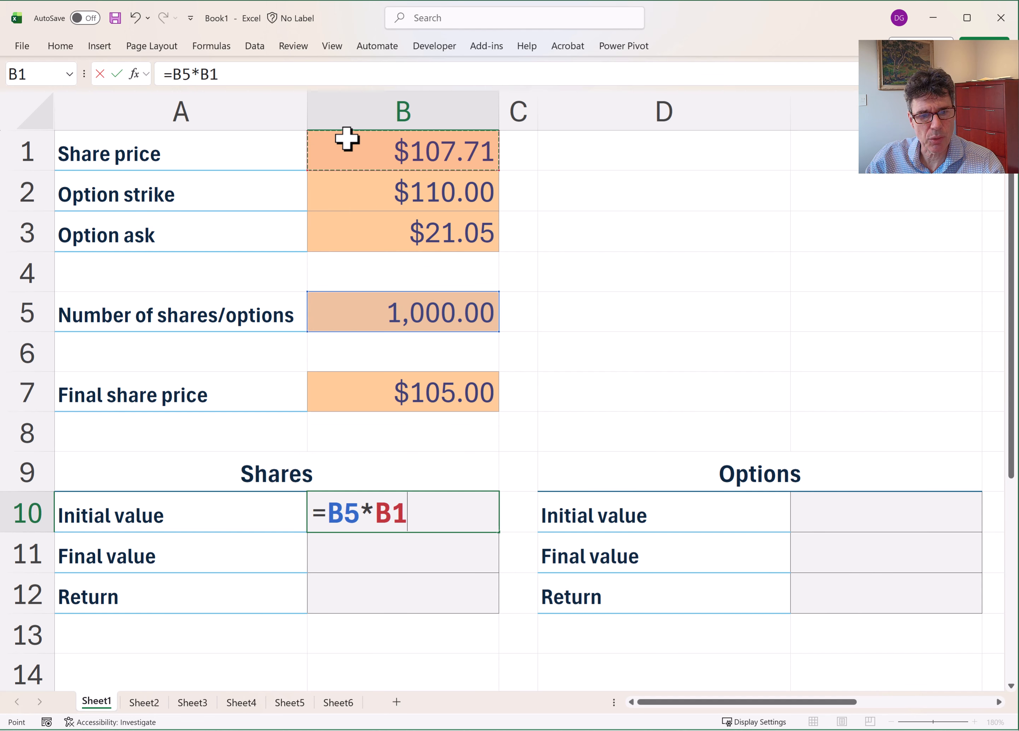
key("Return")
Step: Calculate the shares' final value in B11 as number of shares times final share price with =B5*B7
type("=")
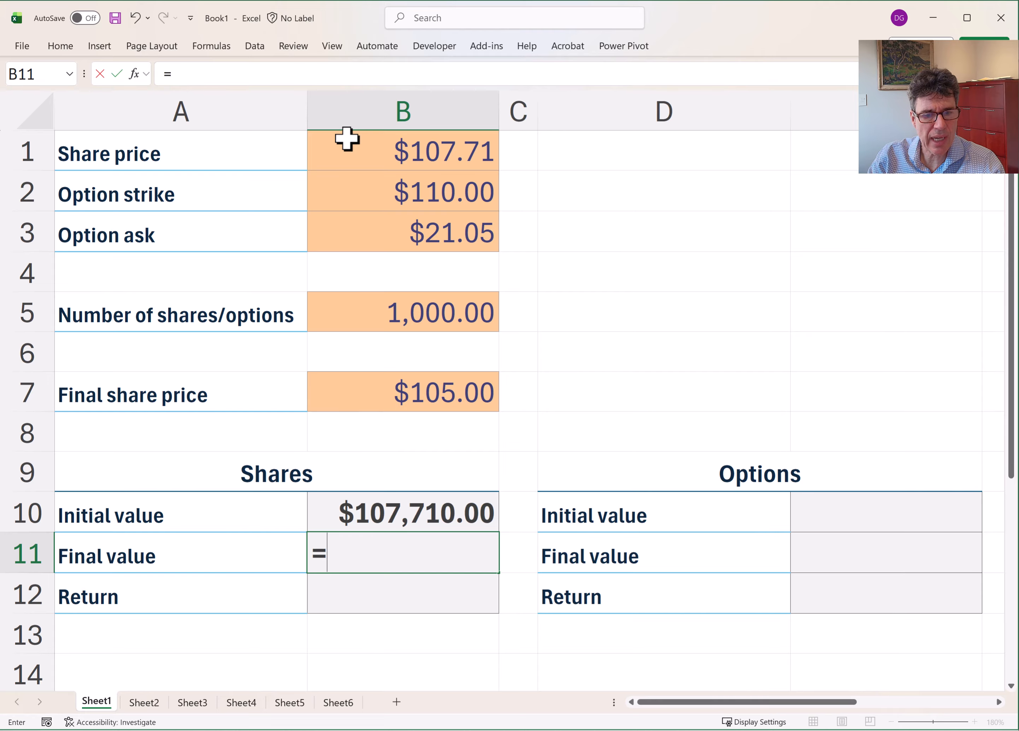
key("Up")
key("Up")
key("Up")
key("Up")
key("Up")
key("Up")
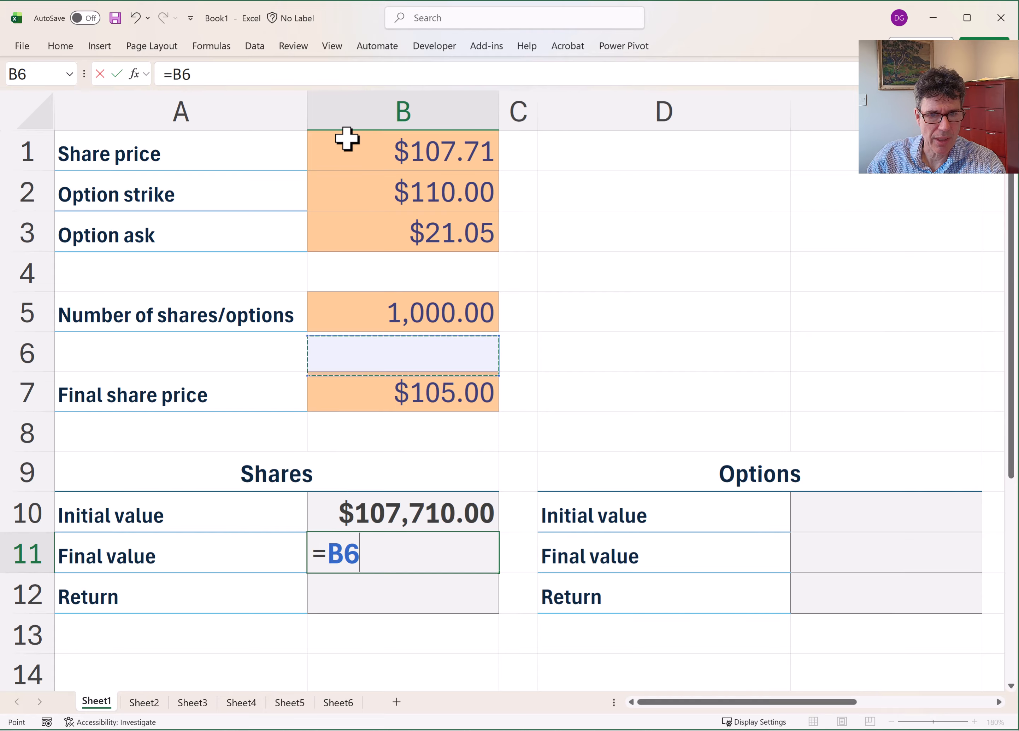
type("*")
key("Up")
key("Up")
key("Up")
key("Up")
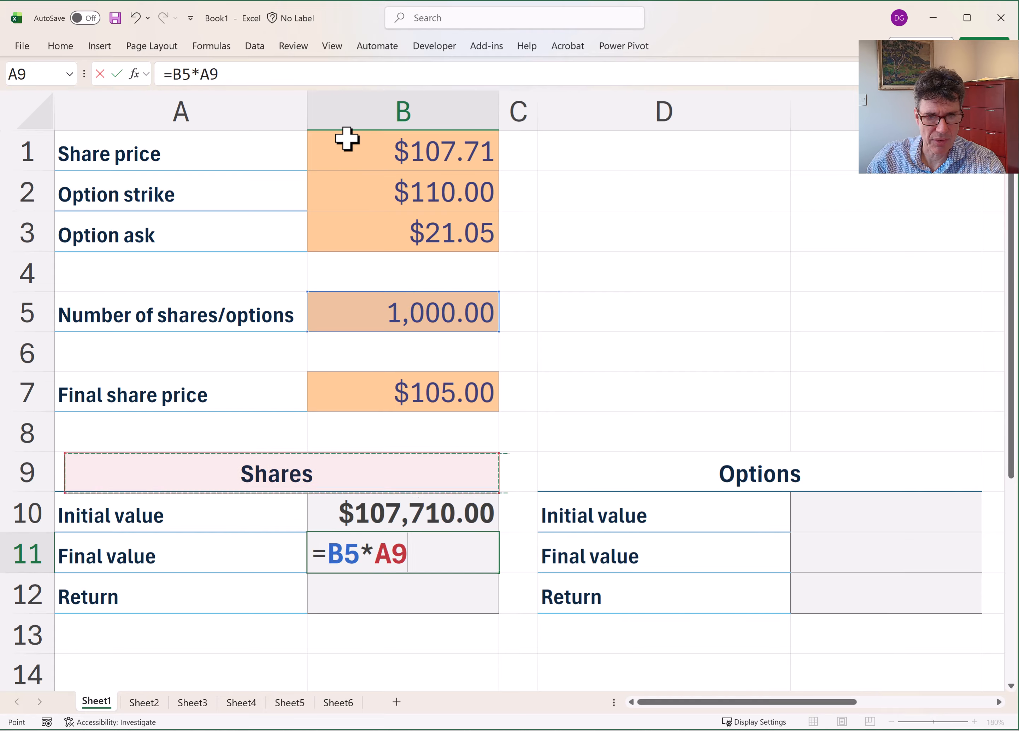
key("Return")
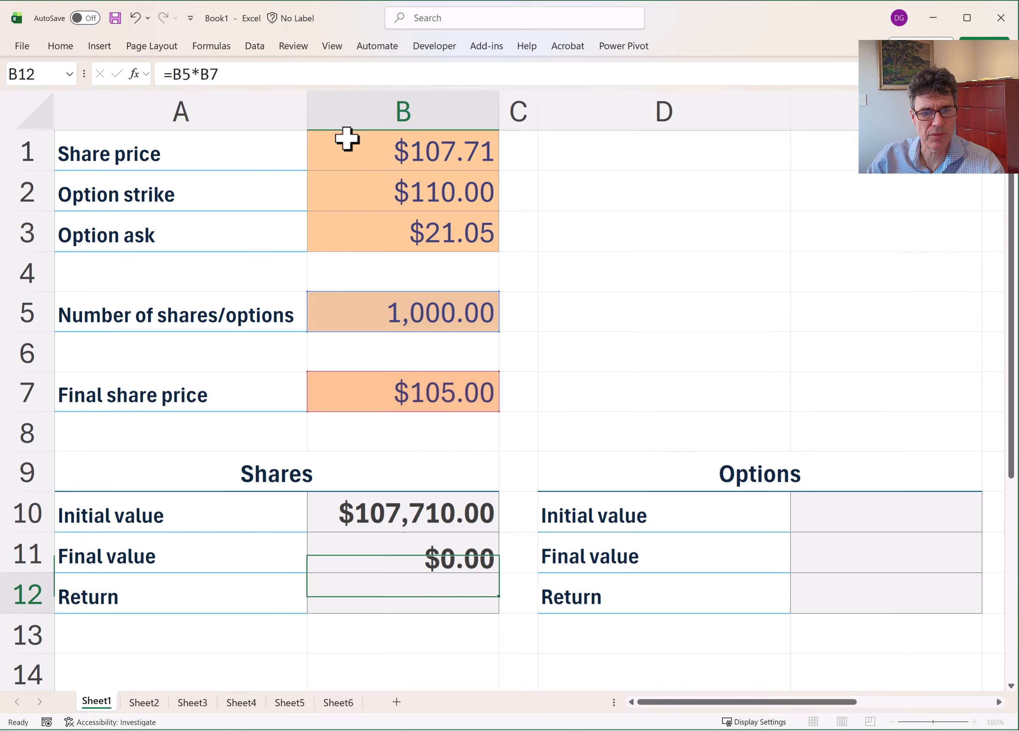
Step: Calculate the shares' return in B12 with the formula =(B11-B10)/B10
type("=(")
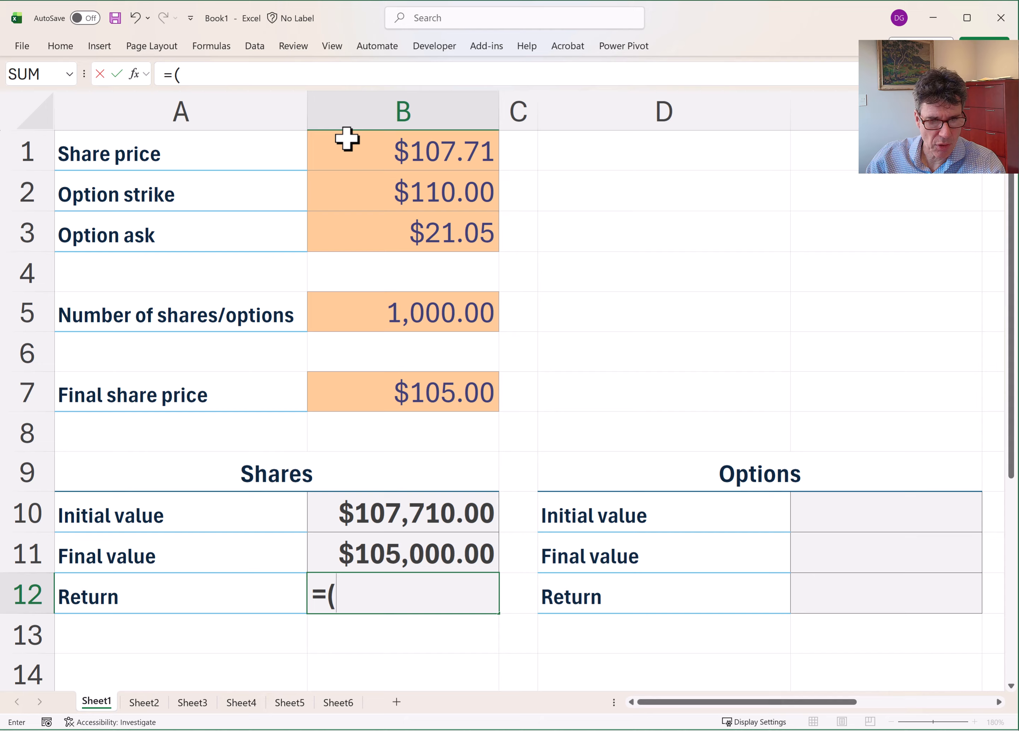
key("Up")
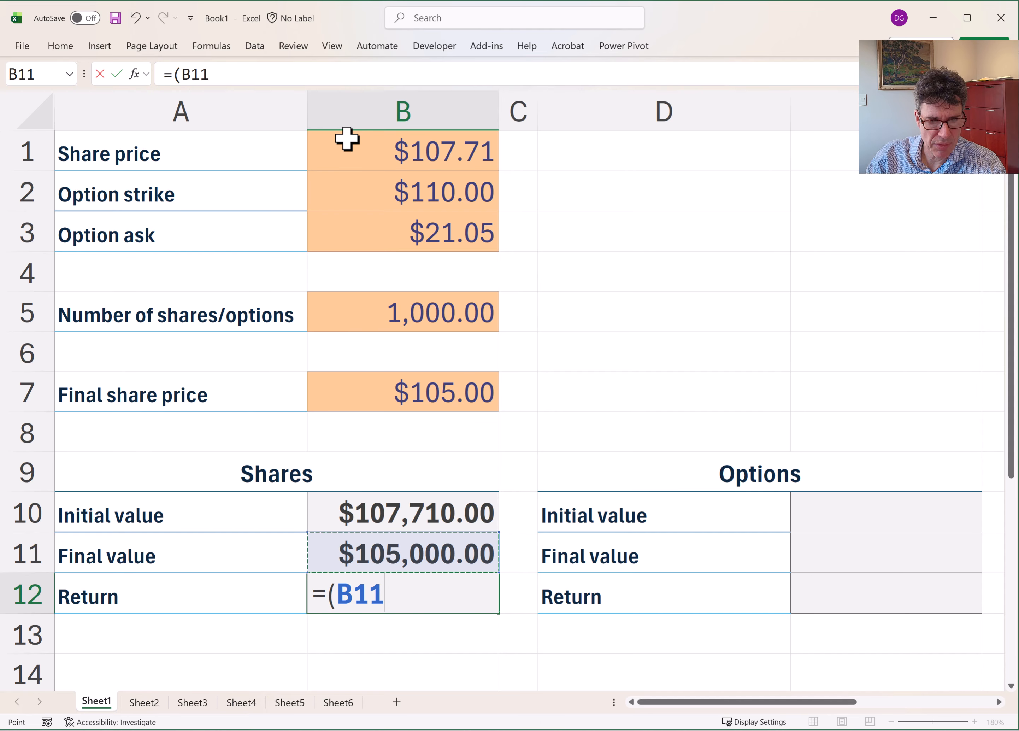
type("-")
key("Up")
key("Up")
type(")/")
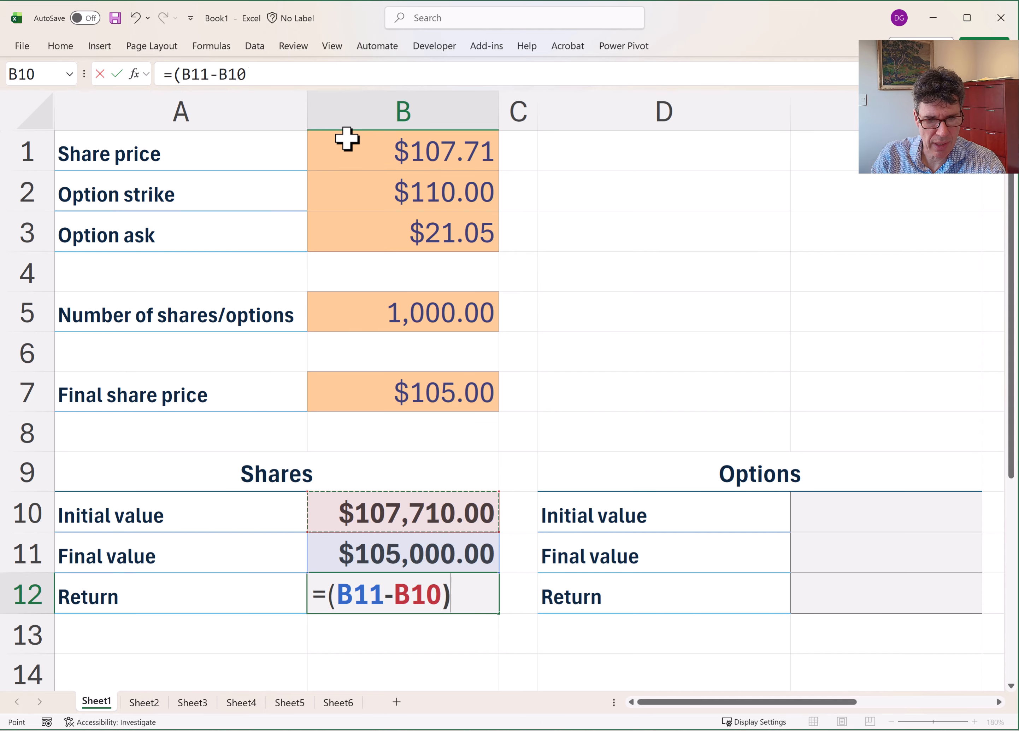
key("Up")
key("Up")
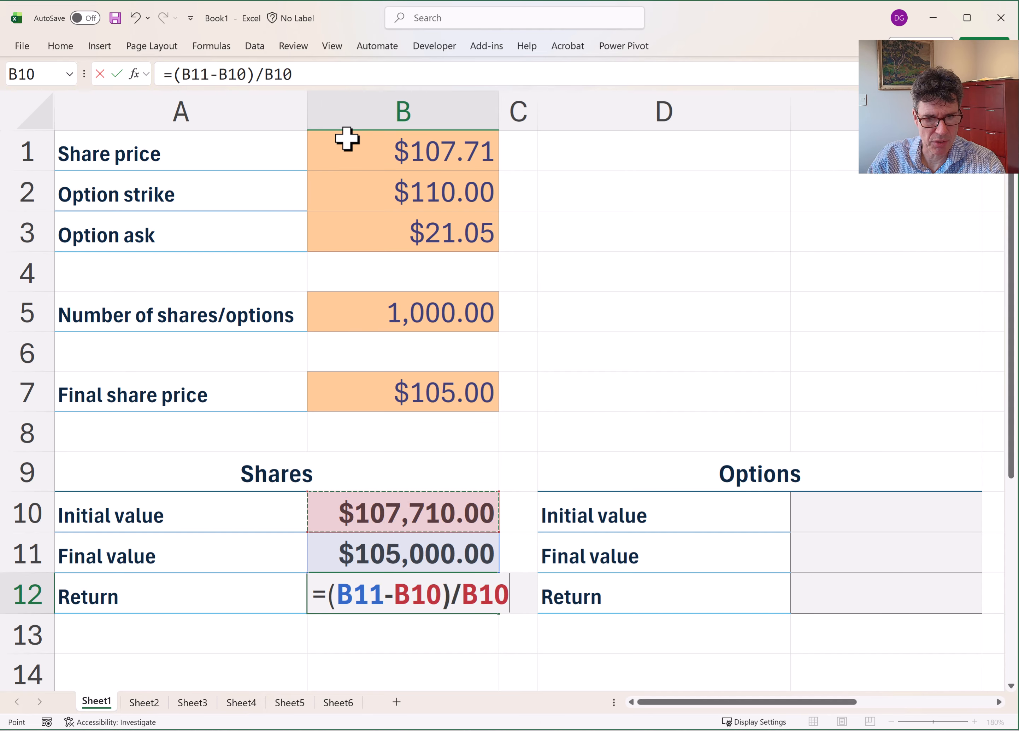
key("Return")
key("Up")
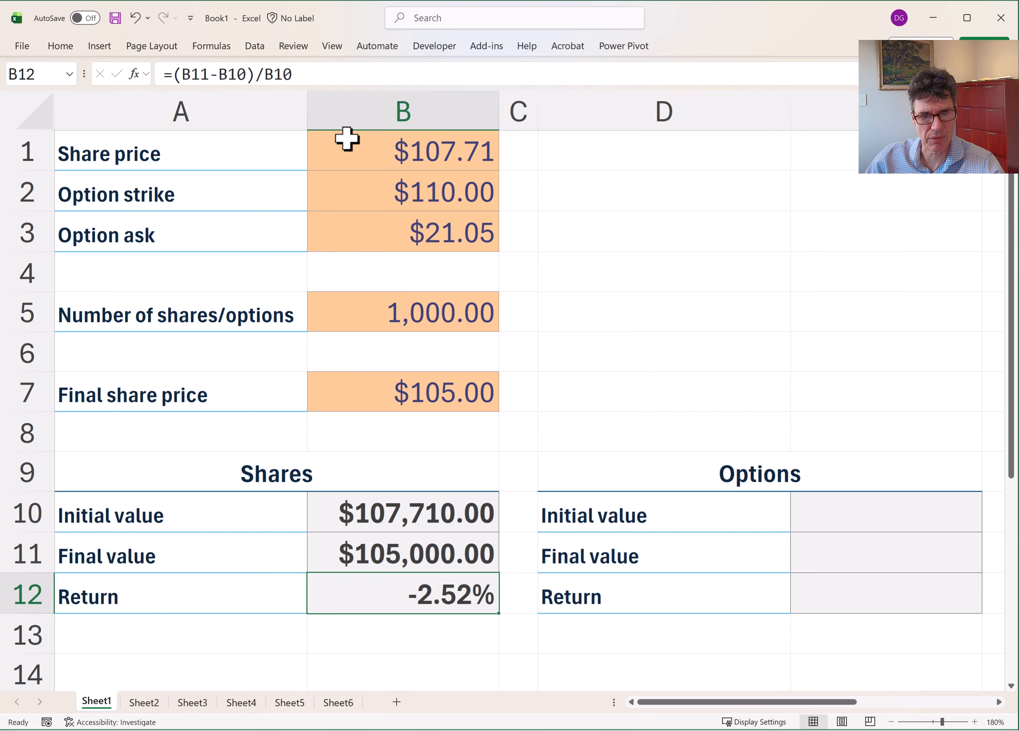
Step: Calculate the options' initial value in E10 as number of options times option ask with =B5*B3
key("Up")
key("Up")
key("Right")
key("Right")
key("Right")
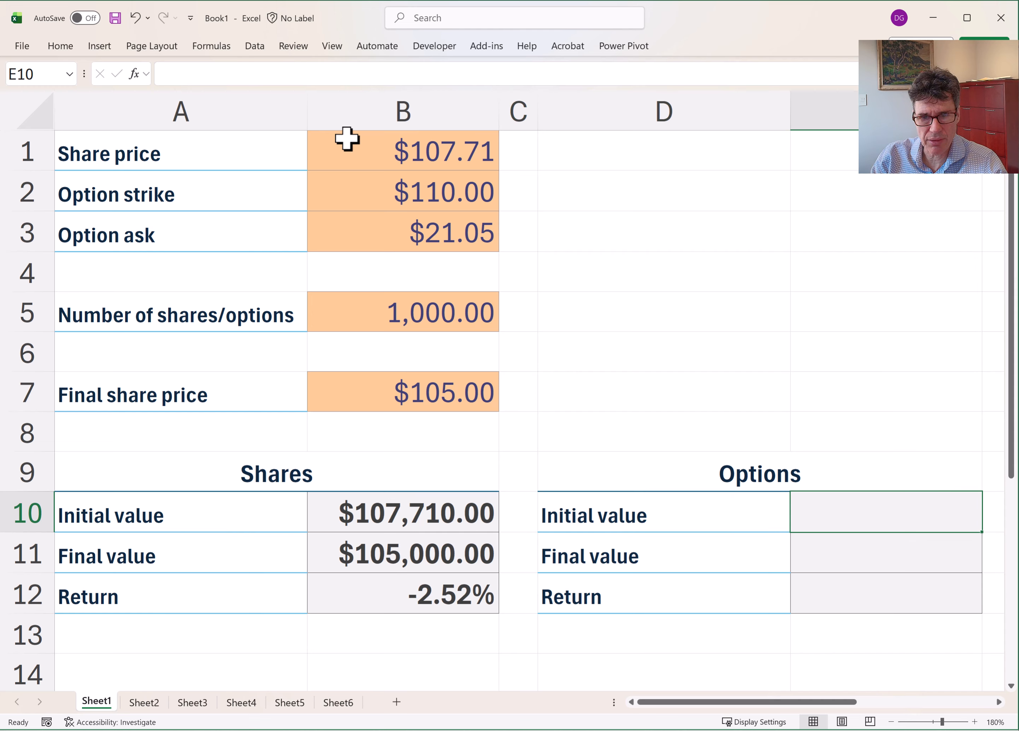
type("=")
key("Up")
key("Up")
key("Up")
key("Up")
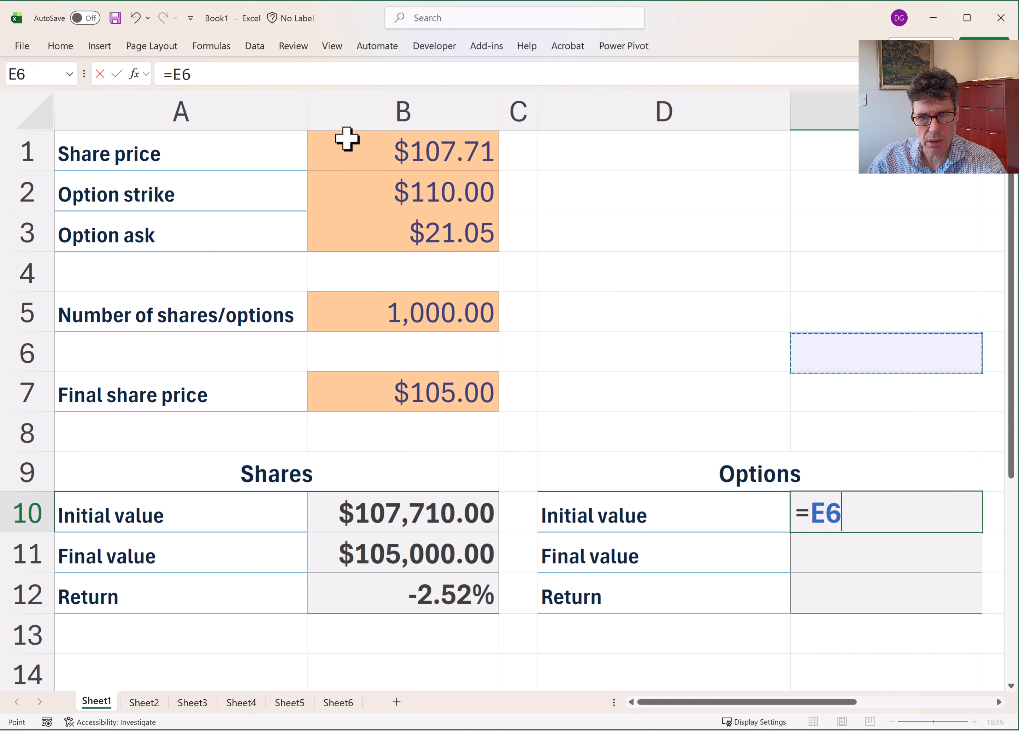
key("Up")
key("Left")
key("Left")
key("Left")
type("*")
key("Up")
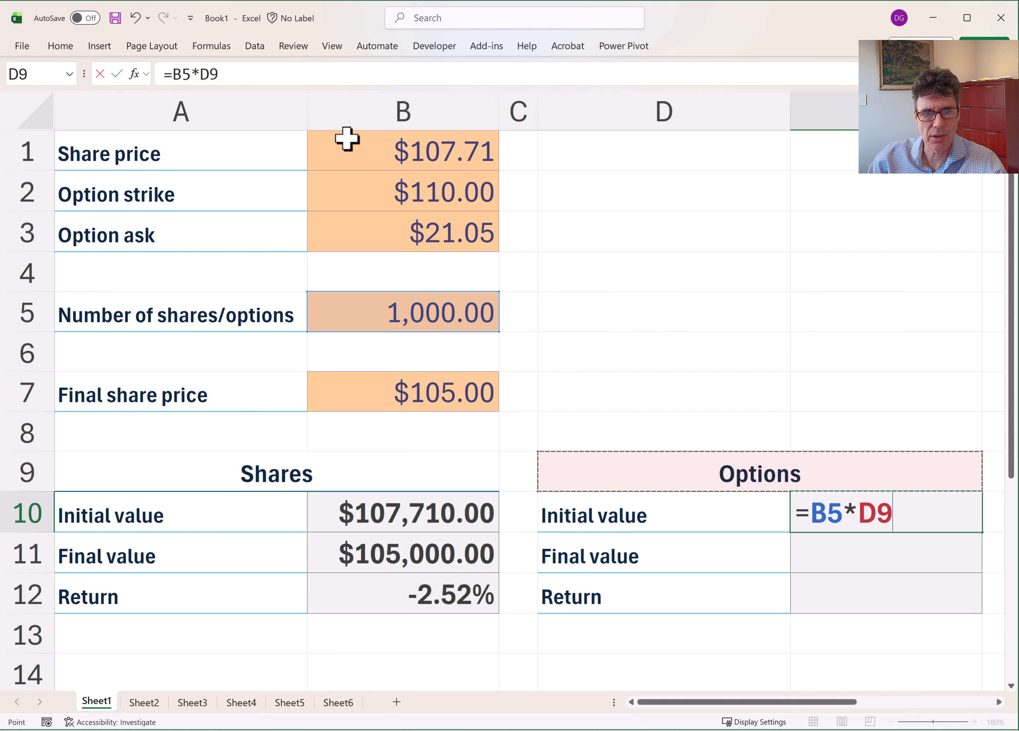
key("Up")
key("Up")
key("Up")
key("Up")
key("Up")
key("Left")
key("Left")
key("Left")
key("Up")
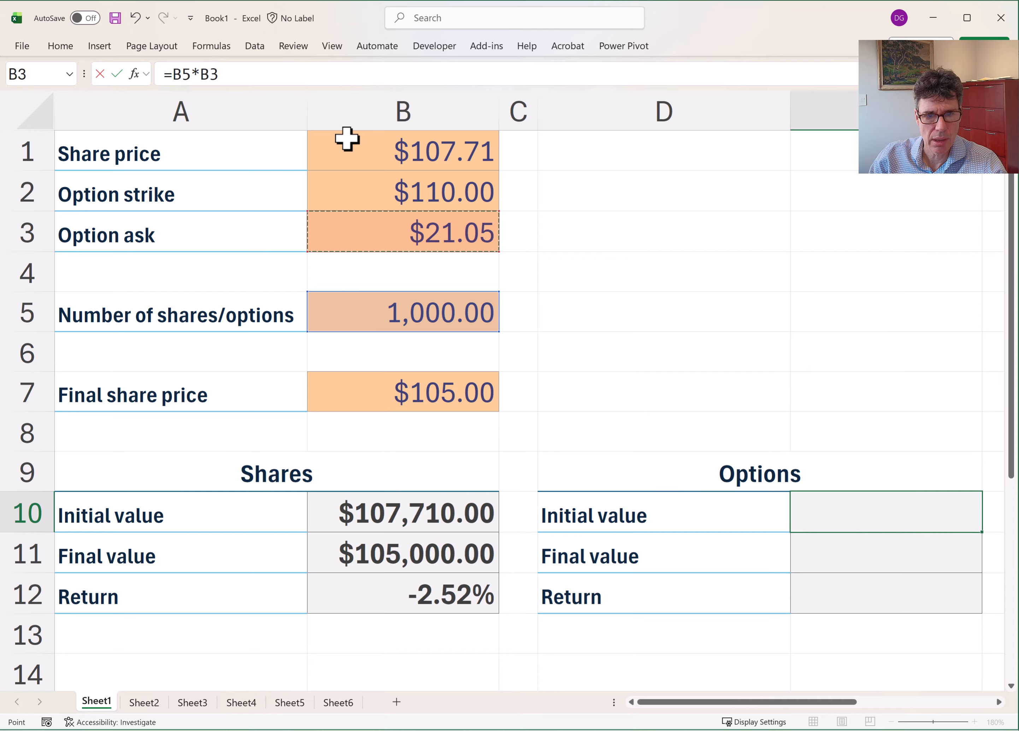
key("Return")
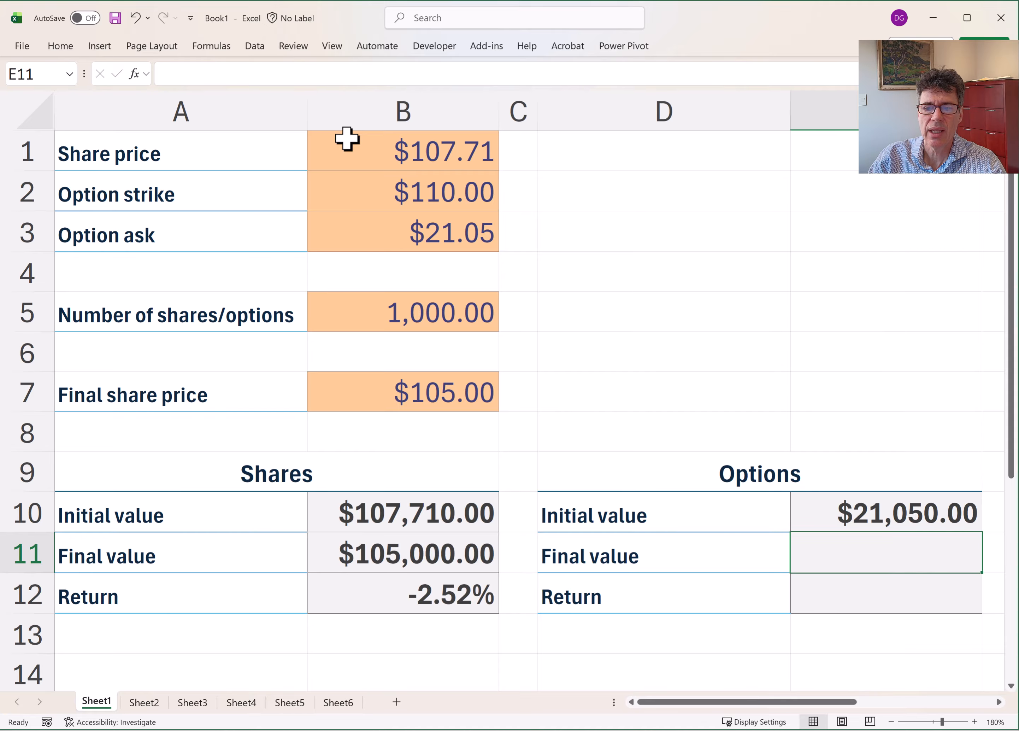
Step: Calculate the options' final value in E11 with =B5*MAX(B7-B2,0) and check the entered formula
type("=")
key("Up")
key("Up")
key("Up")
key("Up")
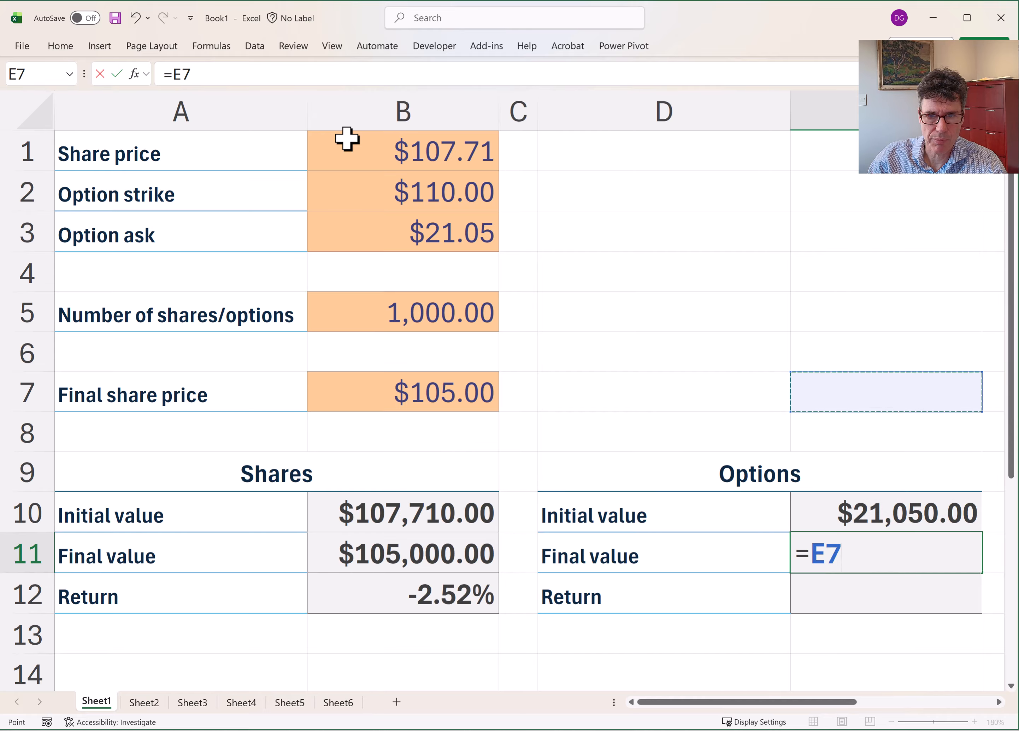
key("Up")
key("Up")
key("Left")
key("Left")
key("Left")
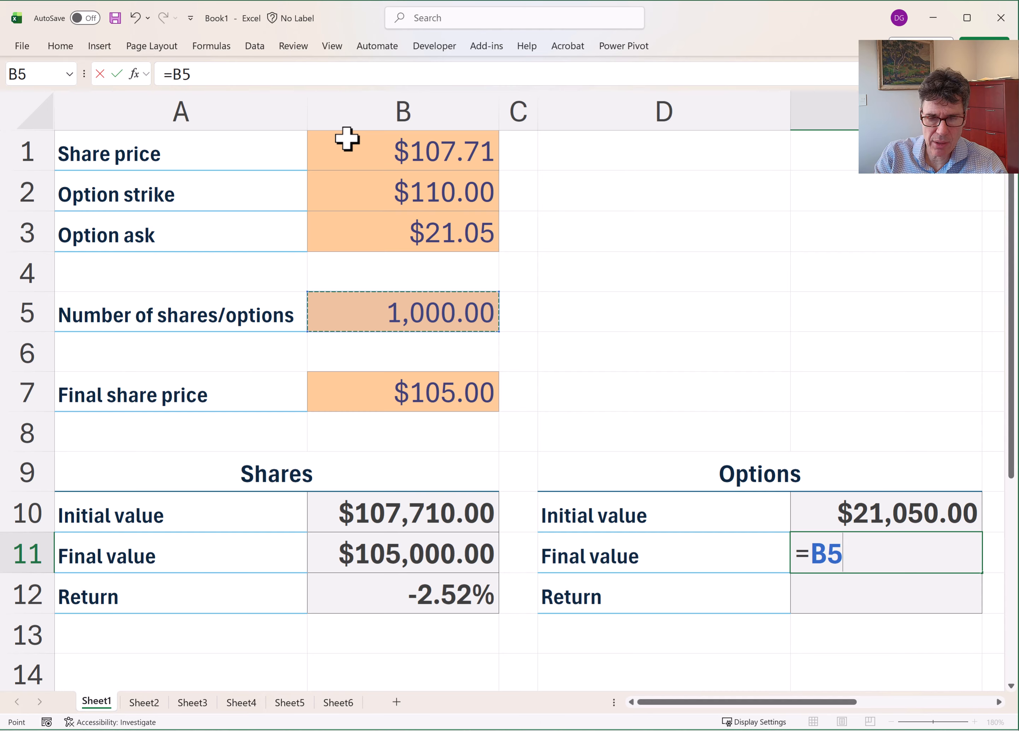
type("*")
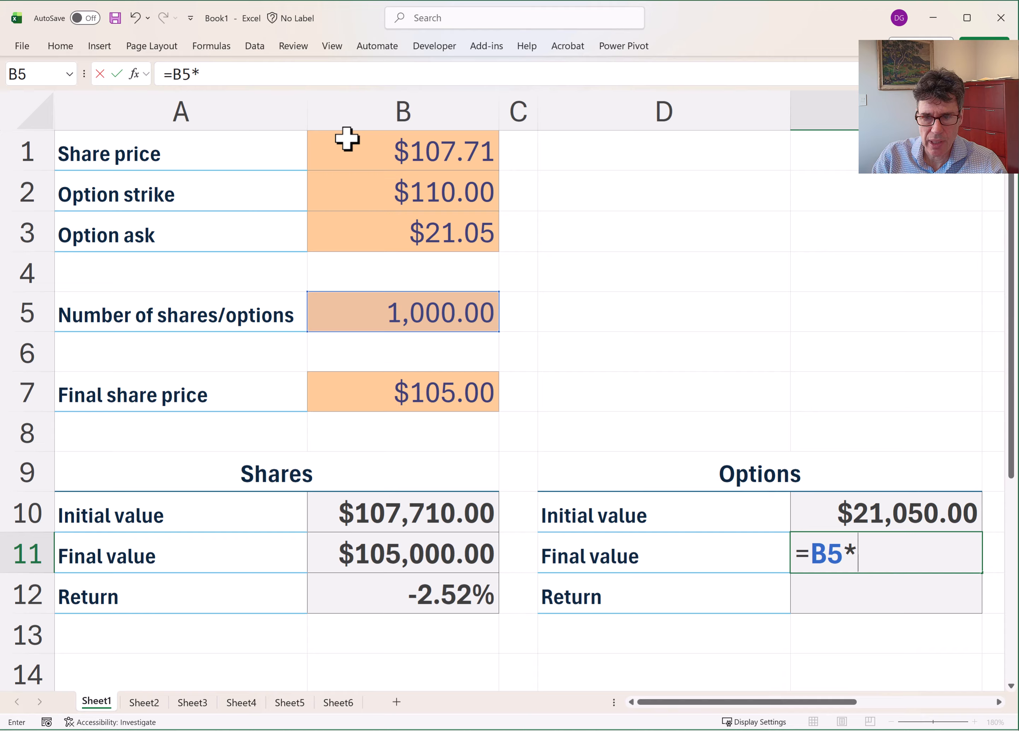
type("max(")
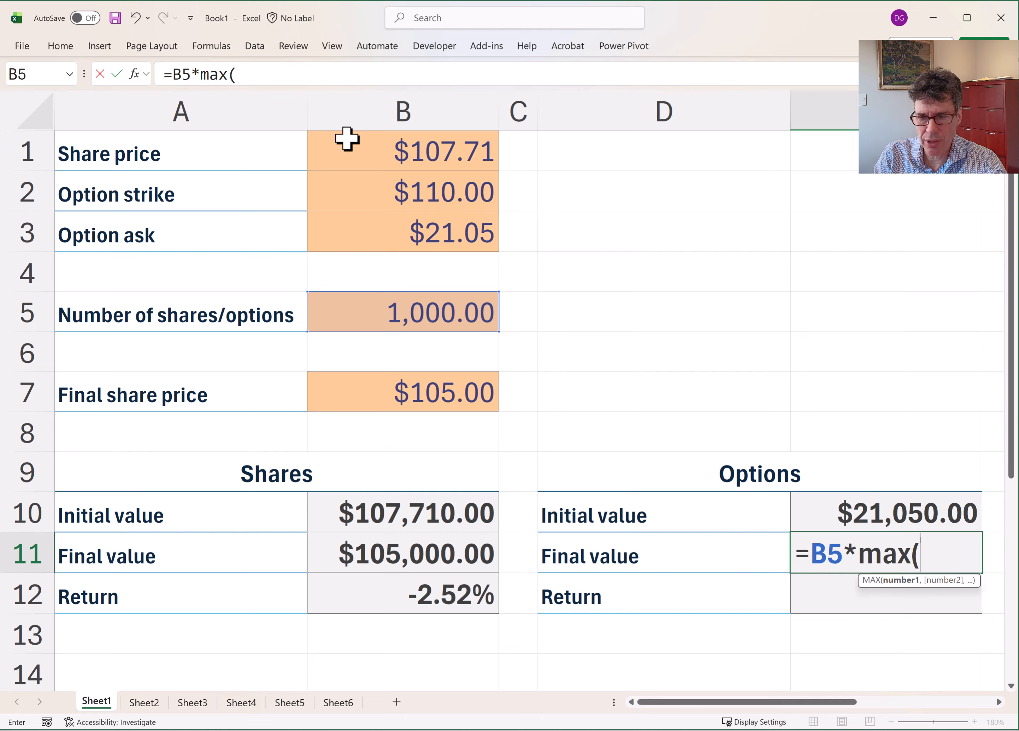
key("Up")
key("Up")
key("Up")
key("Up")
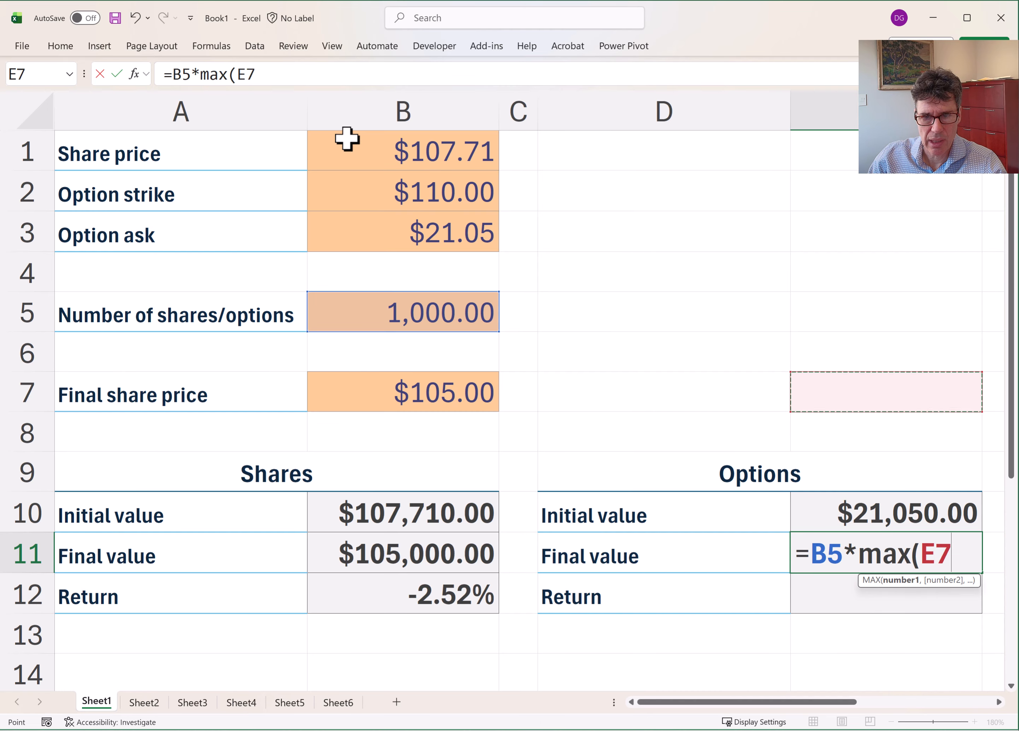
key("Up")
key("Left")
key("Left")
key("Down")
key("Left")
type("-")
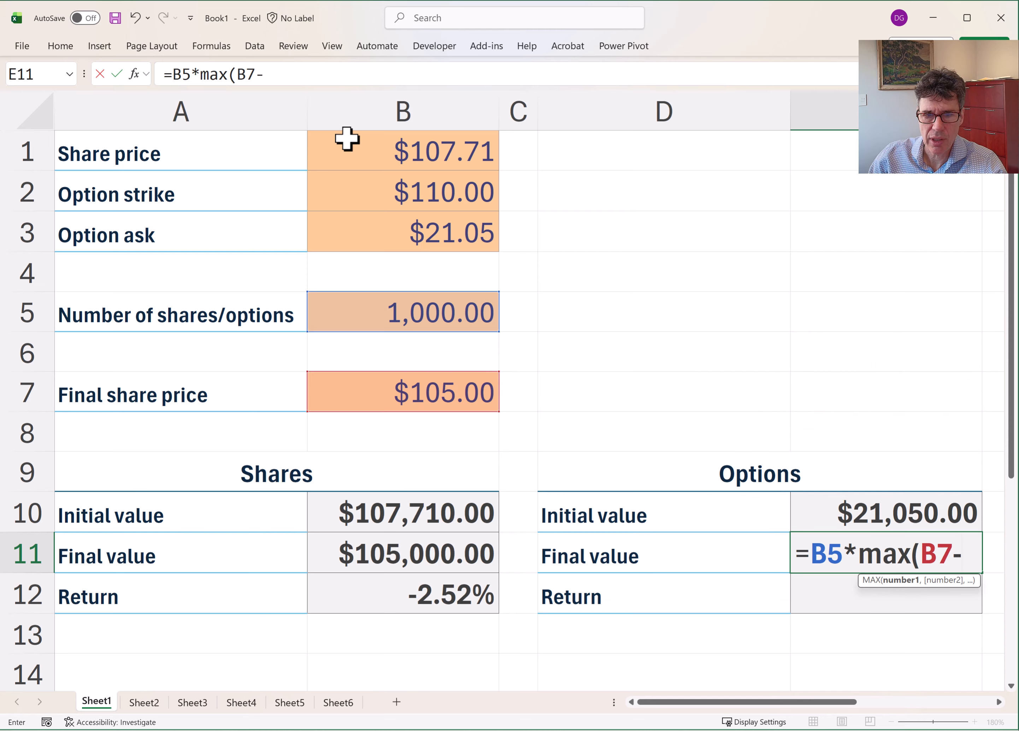
key("Up")
key("Up")
key("Up")
key("Up")
key("Up")
key("Up")
key("Up")
key("Up")
key("Left")
key("Left")
key("Left")
key("Up")
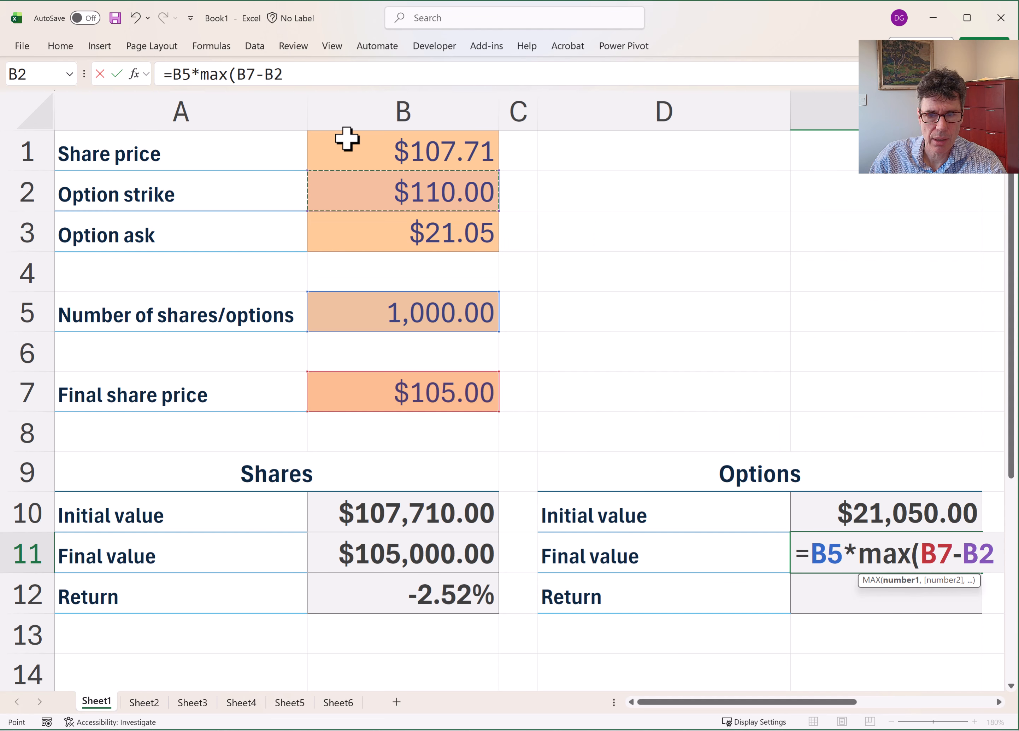
type(",0)")
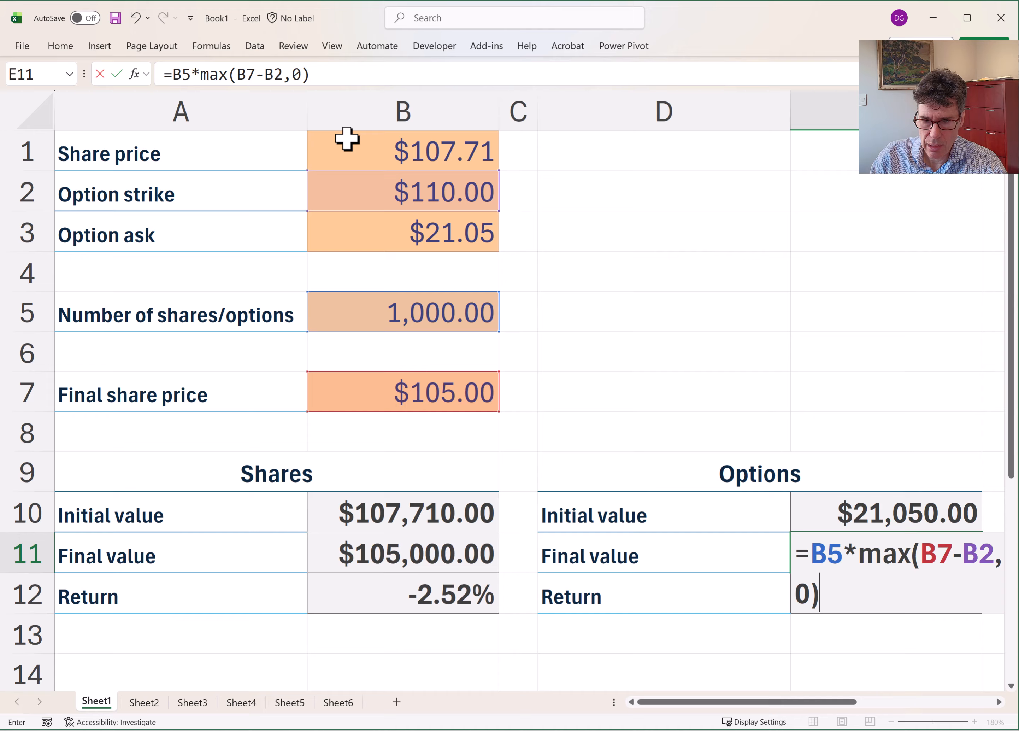
key("Return")
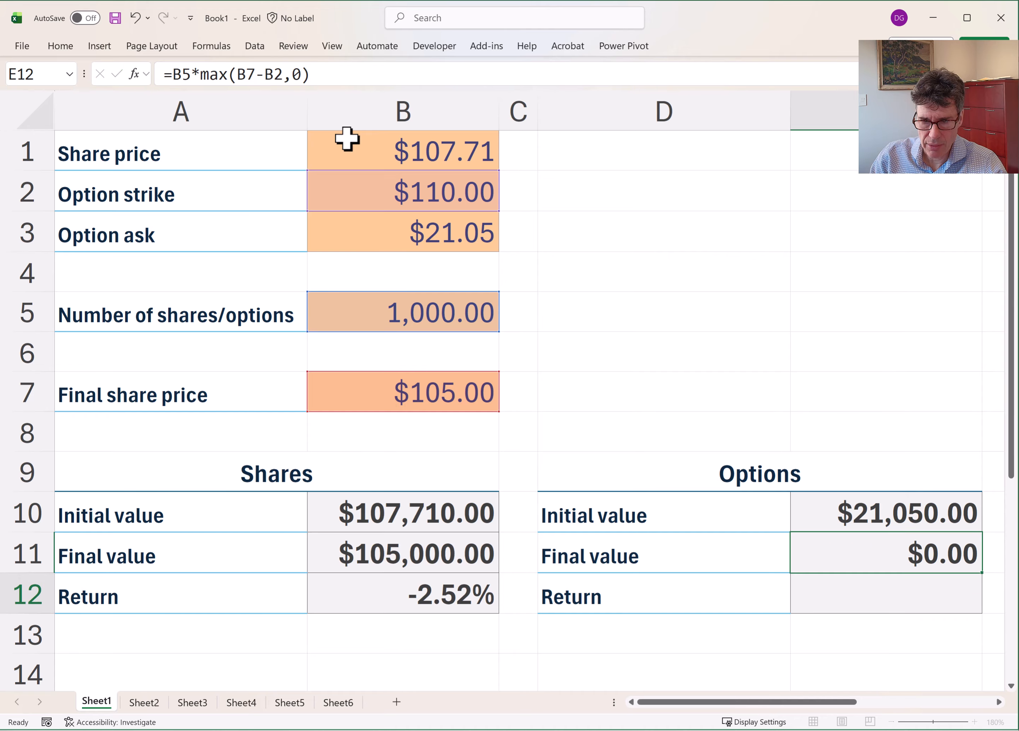
key("Up")
key("F2")
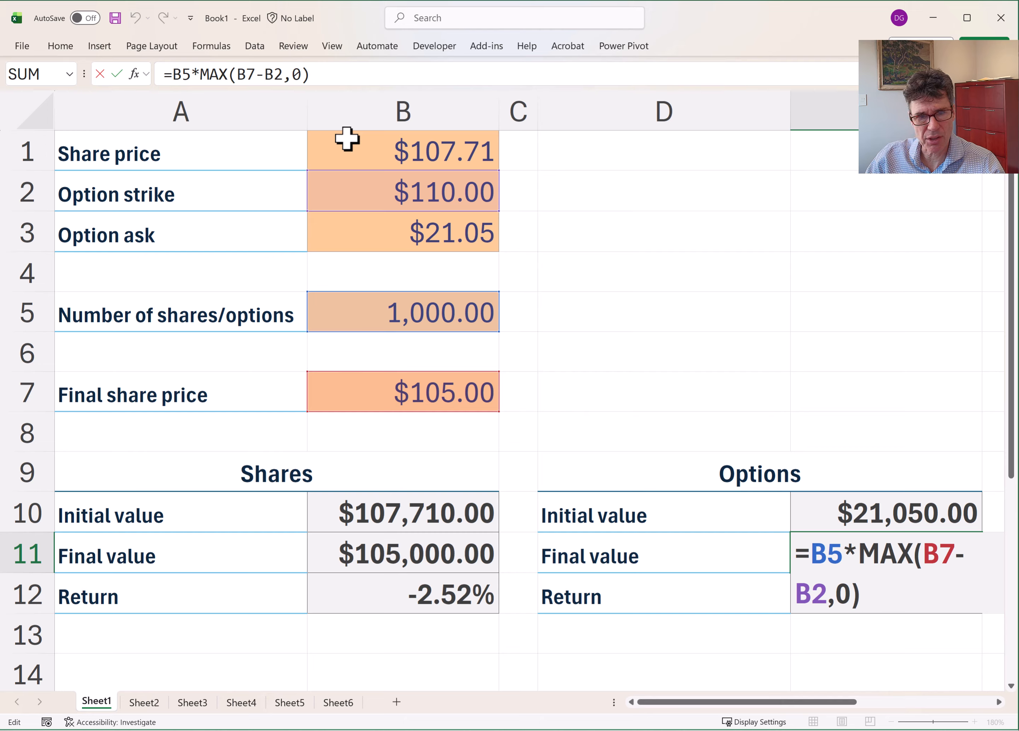
key("Return")
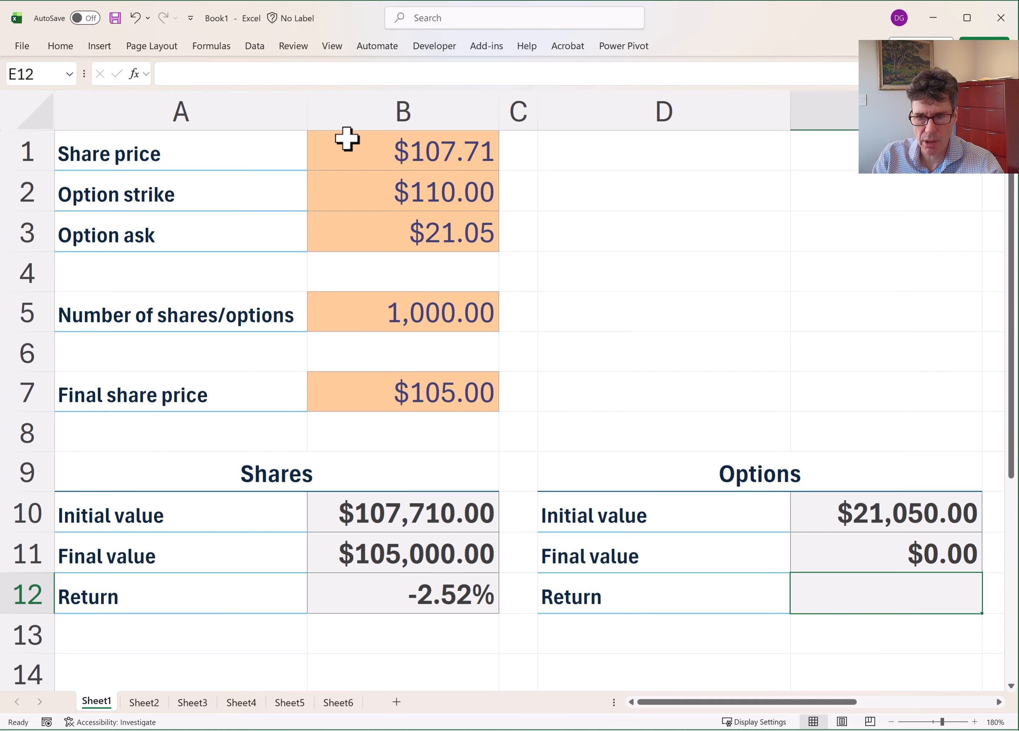
Step: Calculate the options' return in E12 with the formula =(E11-E10)/E10 and check the entered formula
type("=(")
key("Up")
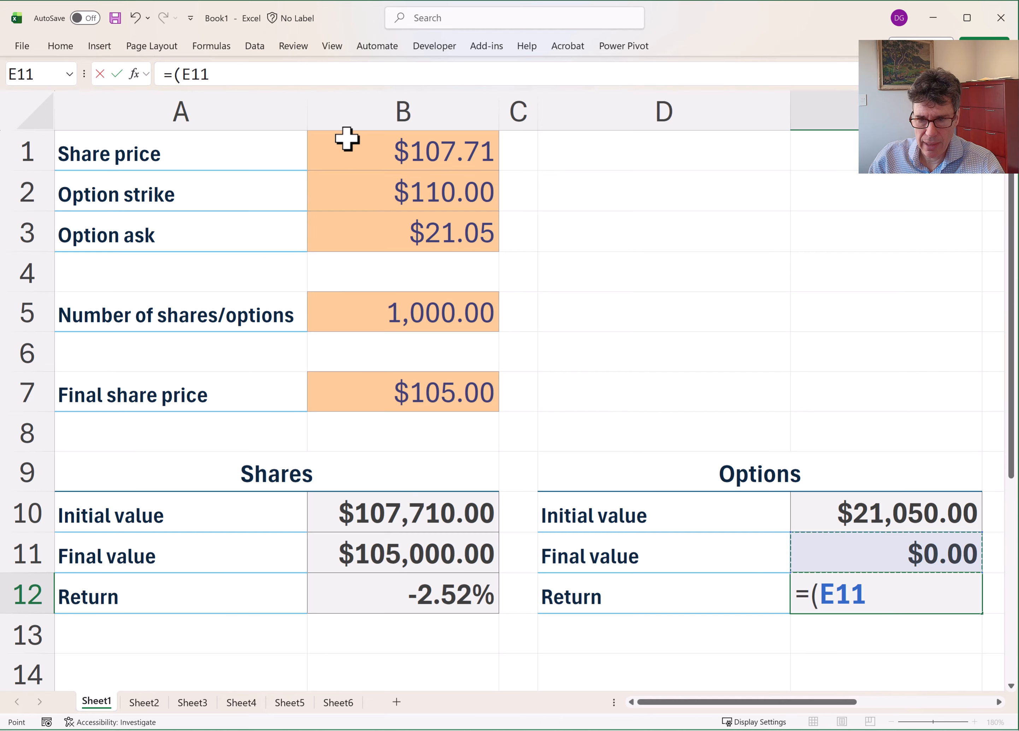
type("-")
key("Up")
key("Up")
key("Up")
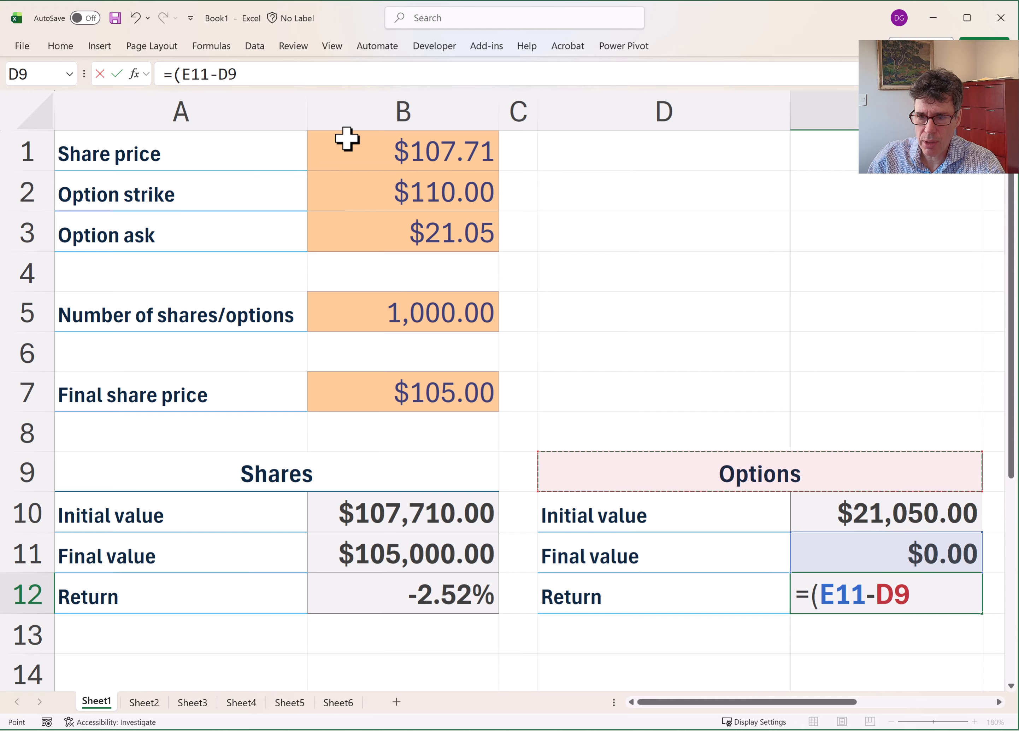
key("Down")
type(")")
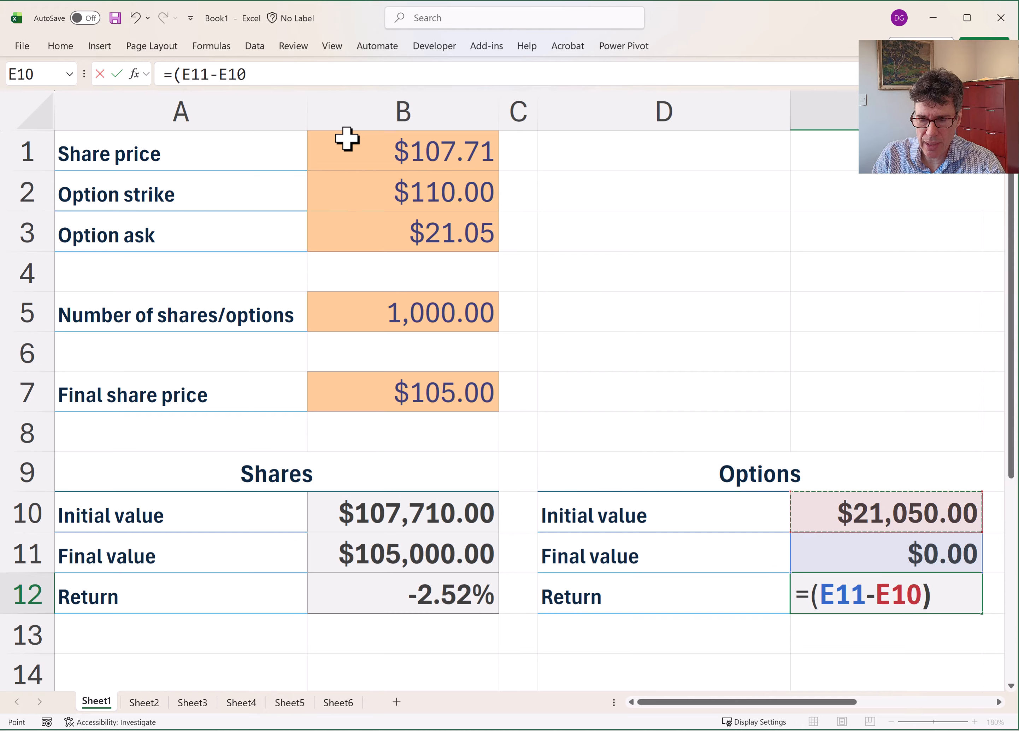
type("/")
key("Up")
key("Up")
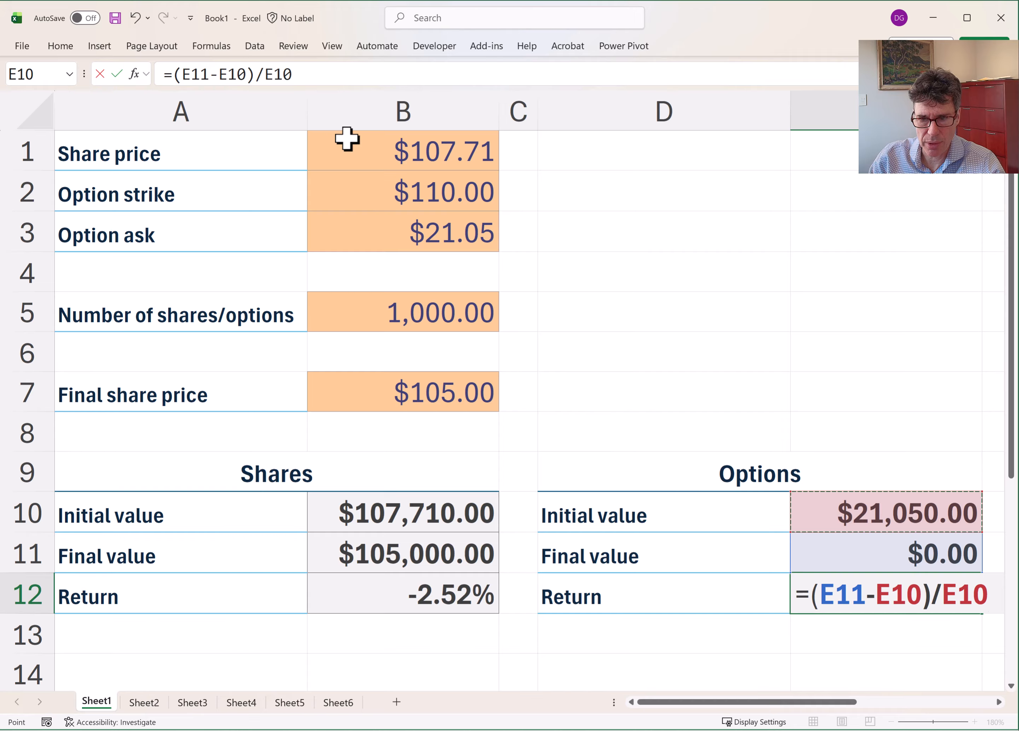
key("Return")
key("Up")
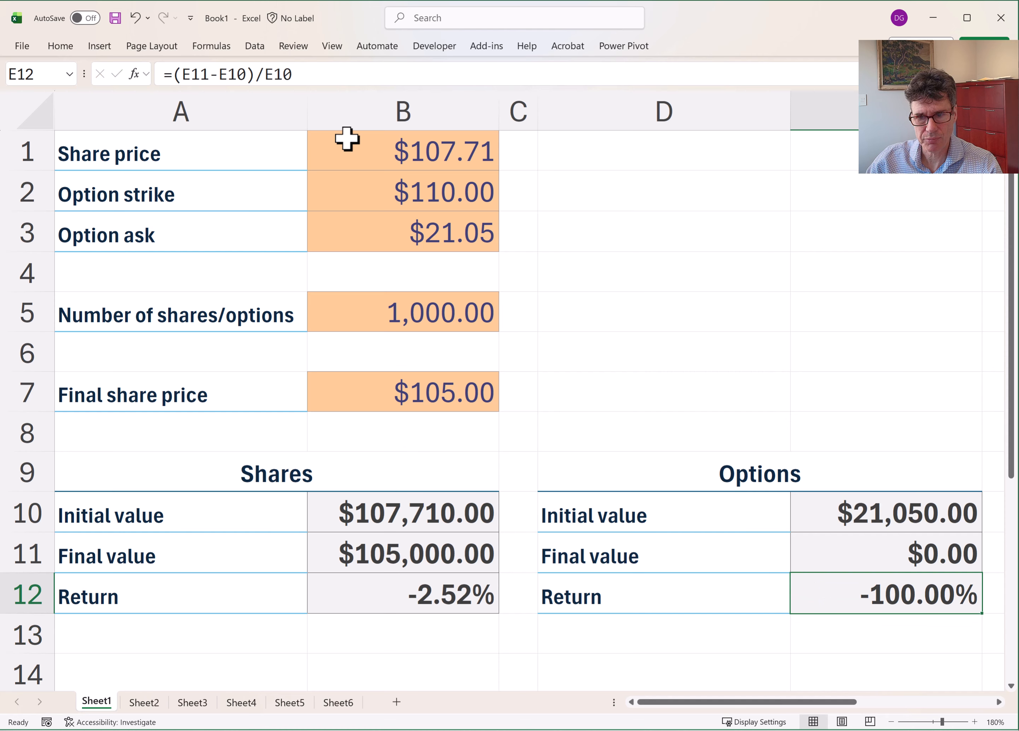
Step: Set the final share price in B7 to 125
key("Left")
key("Left")
key("Up")
key("Up")
key("Up")
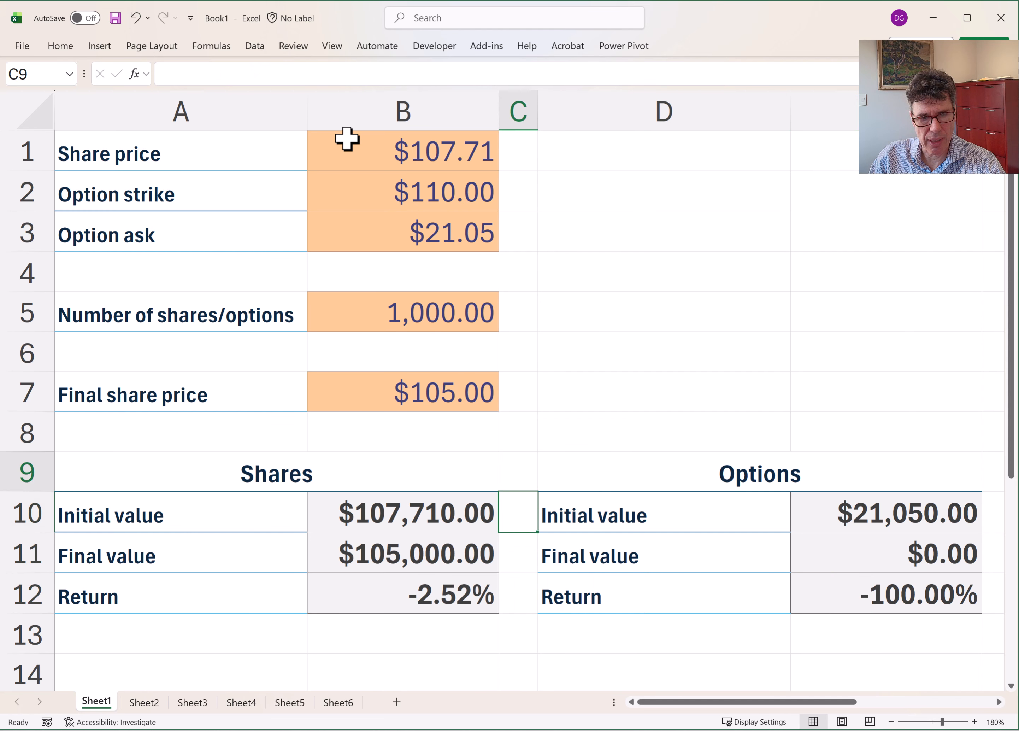
key("Up")
key("Left")
key("Up")
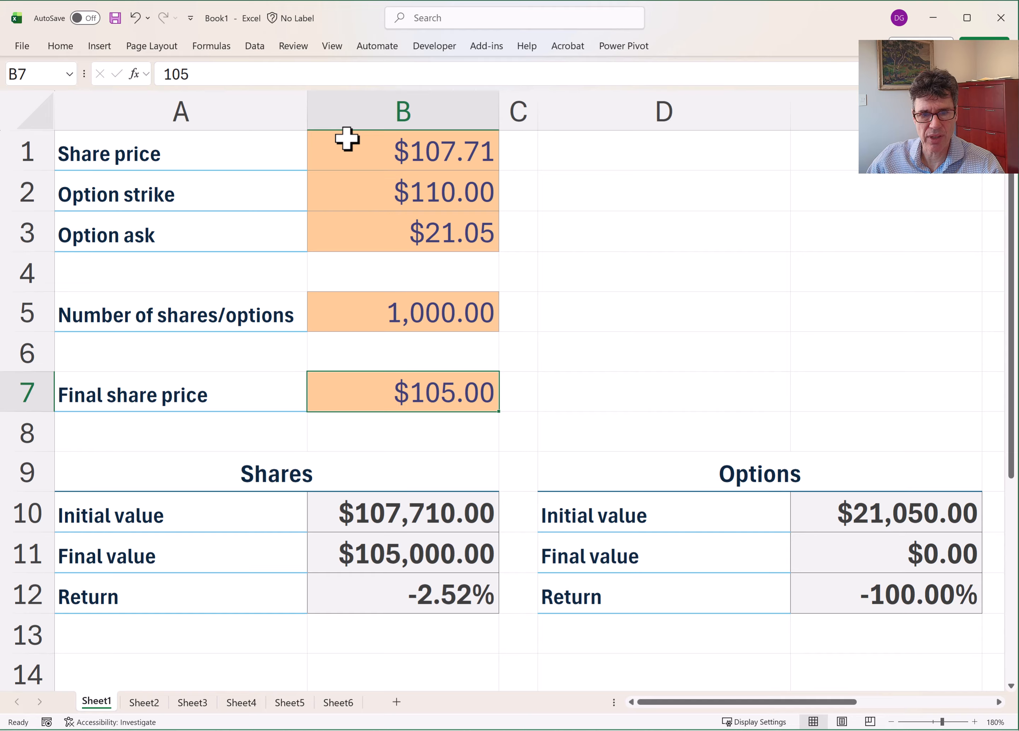
type("11")
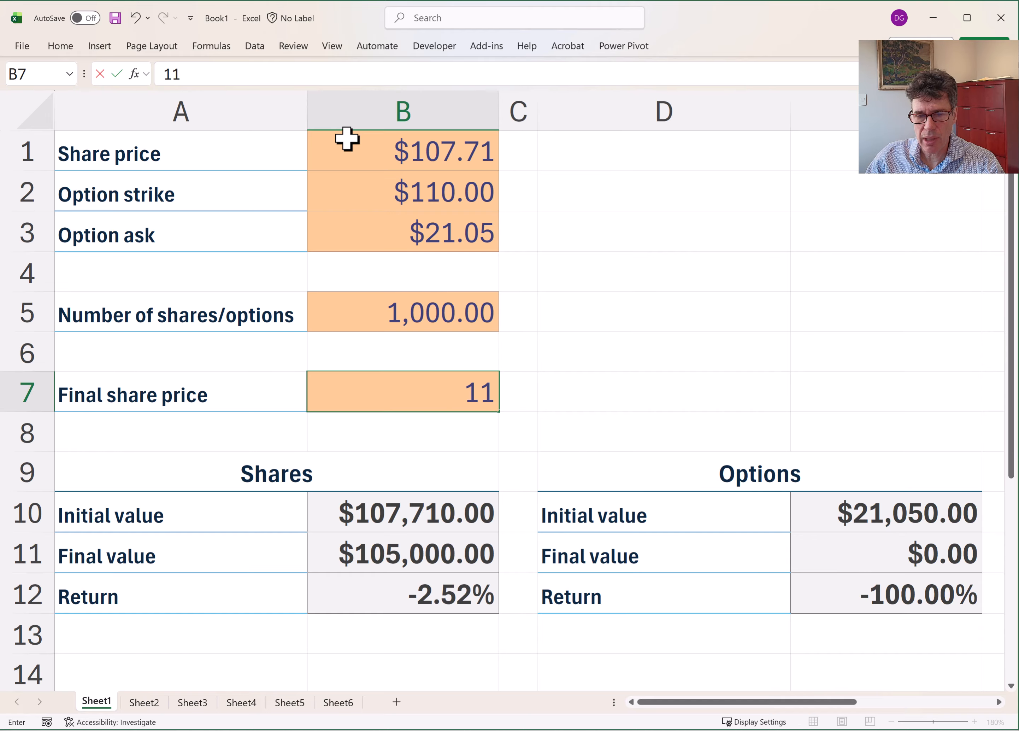
key("BackSpace")
type("25")
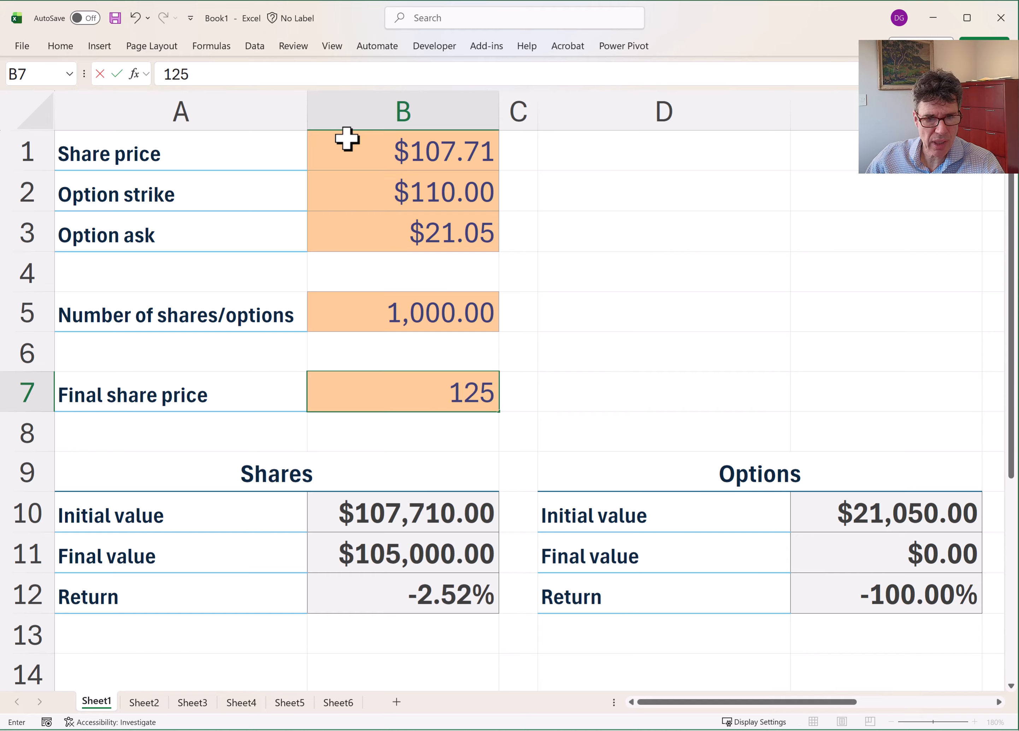
key("Return")
Step: Examine the shares' initial value in B10 and the options' initial value, final value and return in E10 to E12
key("Down")
key("Down")
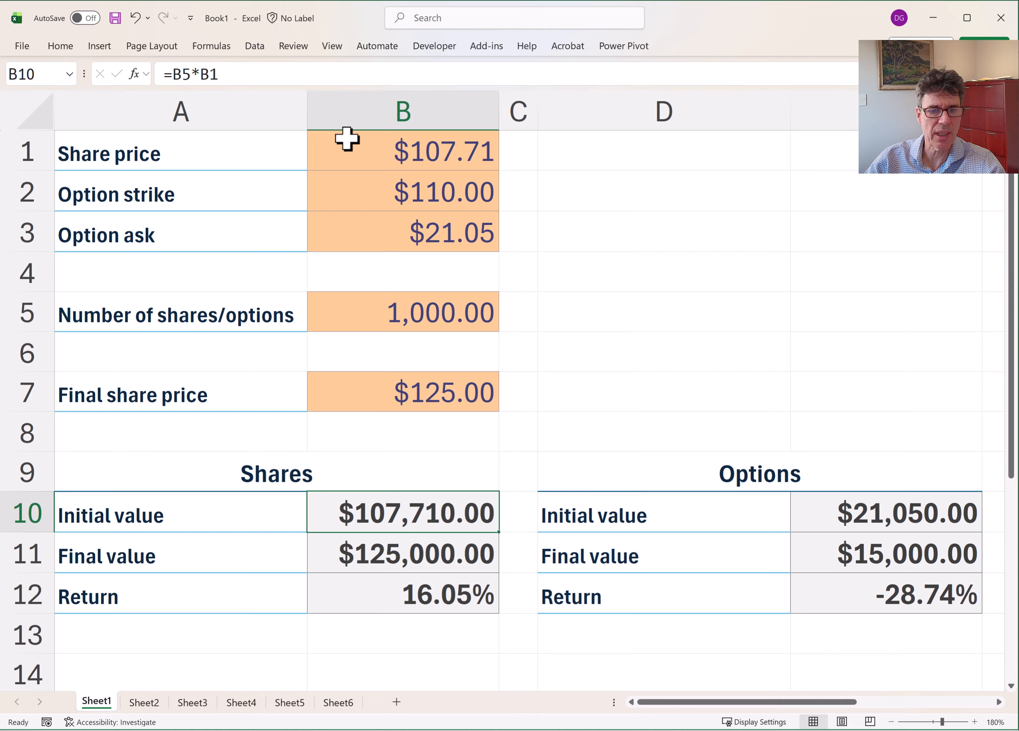
key("Right")
key("Right")
key("Right")
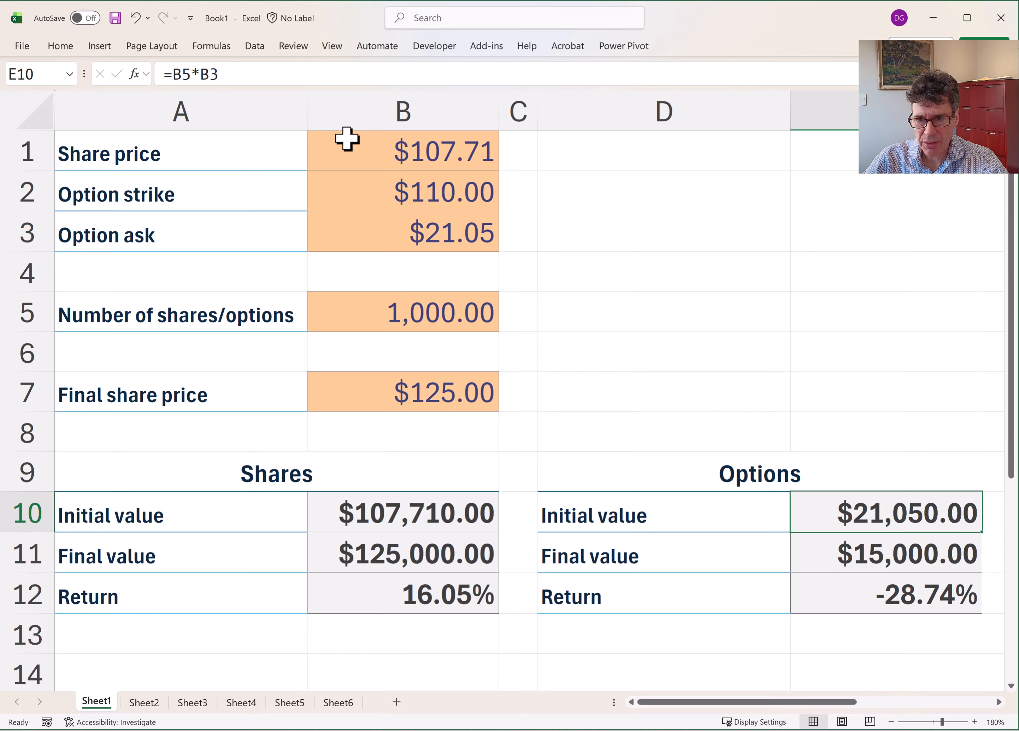
key("Down")
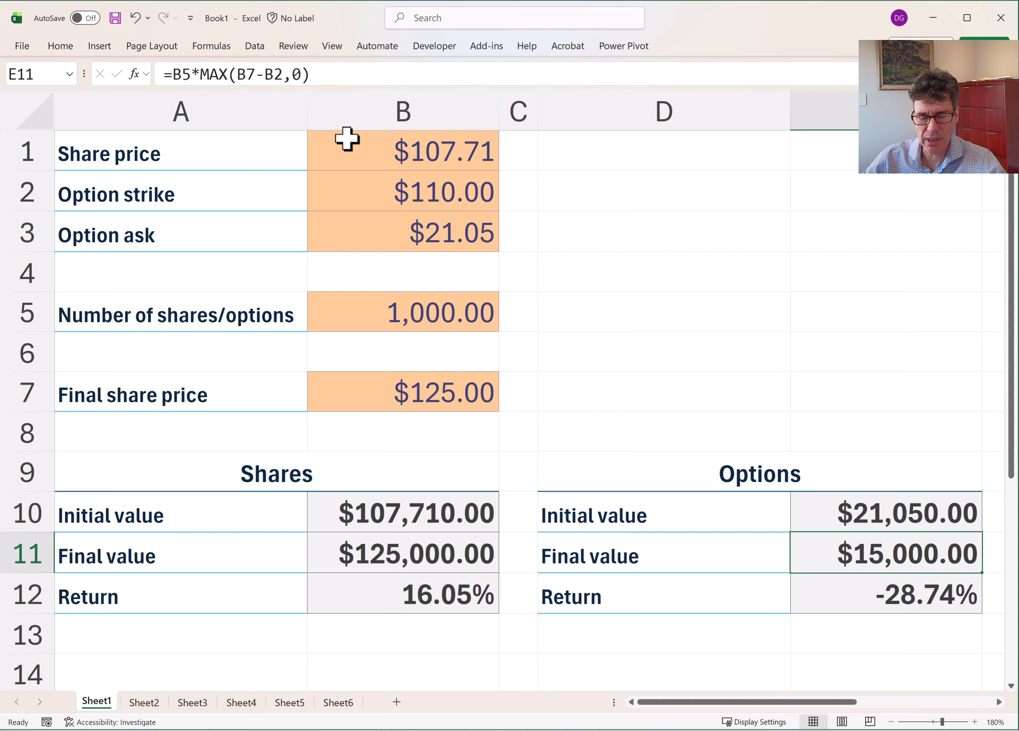
key("Down")
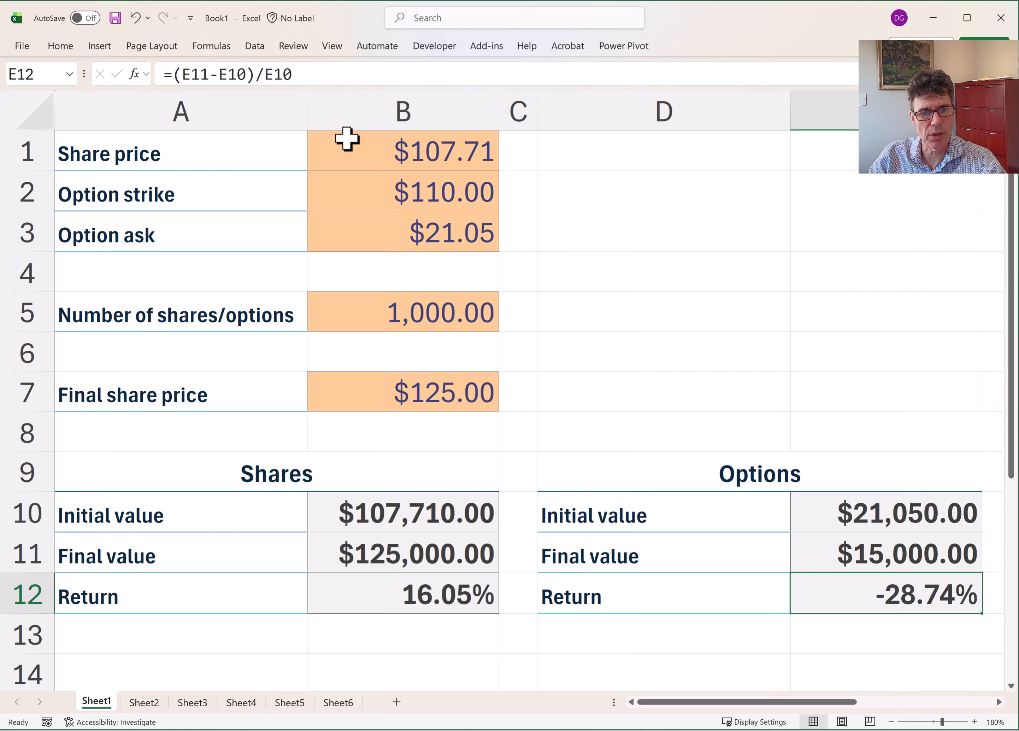
Step: Change the final share price in B7 to 145
key("Up")
key("Up")
key("Up")
key("Up")
key("Up")
key("Left")
key("Left")
key("Left")
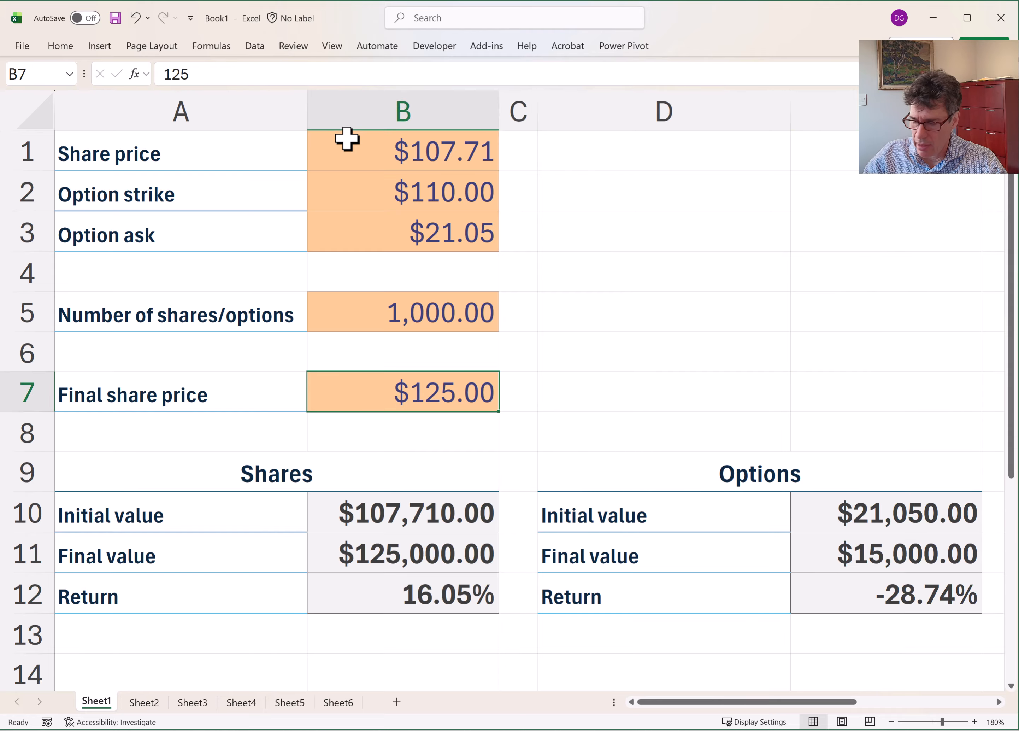
type("154")
key("BackSpace")
key("BackSpace")
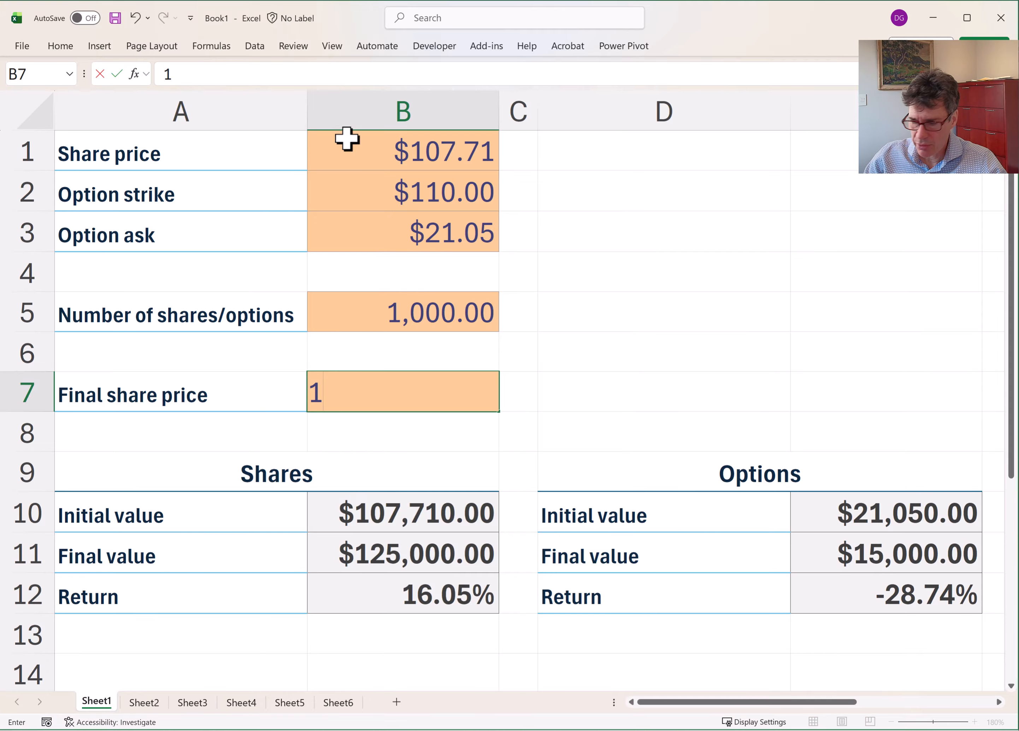
type("45")
key("Return")
Step: Examine the shares' initial value, final value and return in B10 to B12 for the new final share price
key("Down")
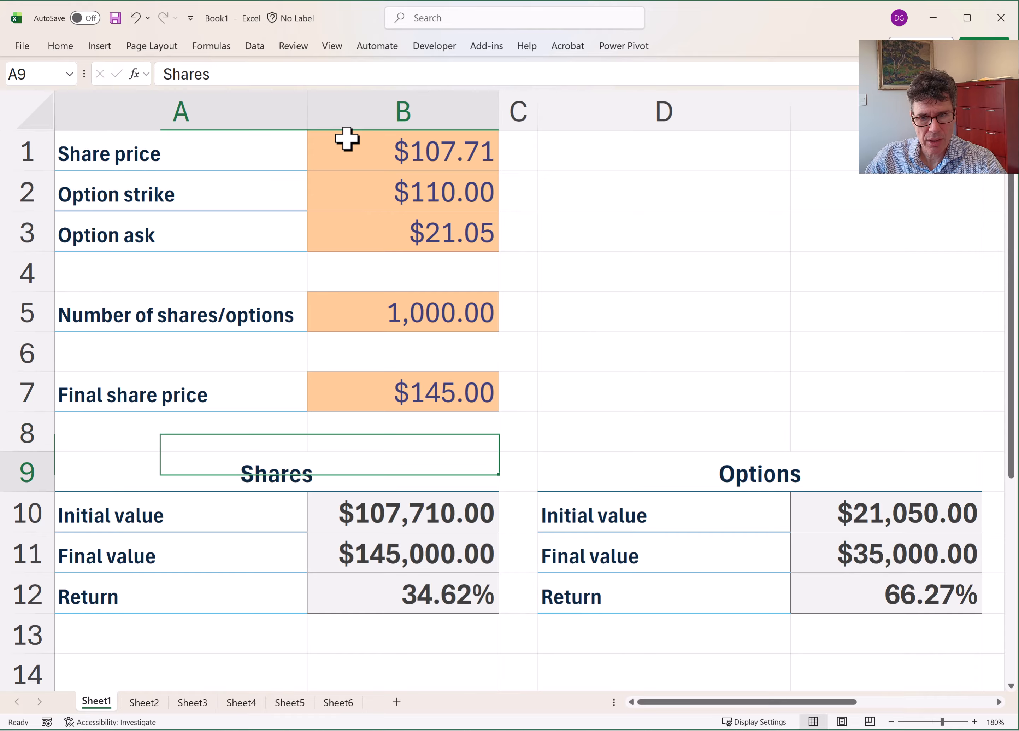
key("Down")
key("Down")
key("Right")
key("Up")
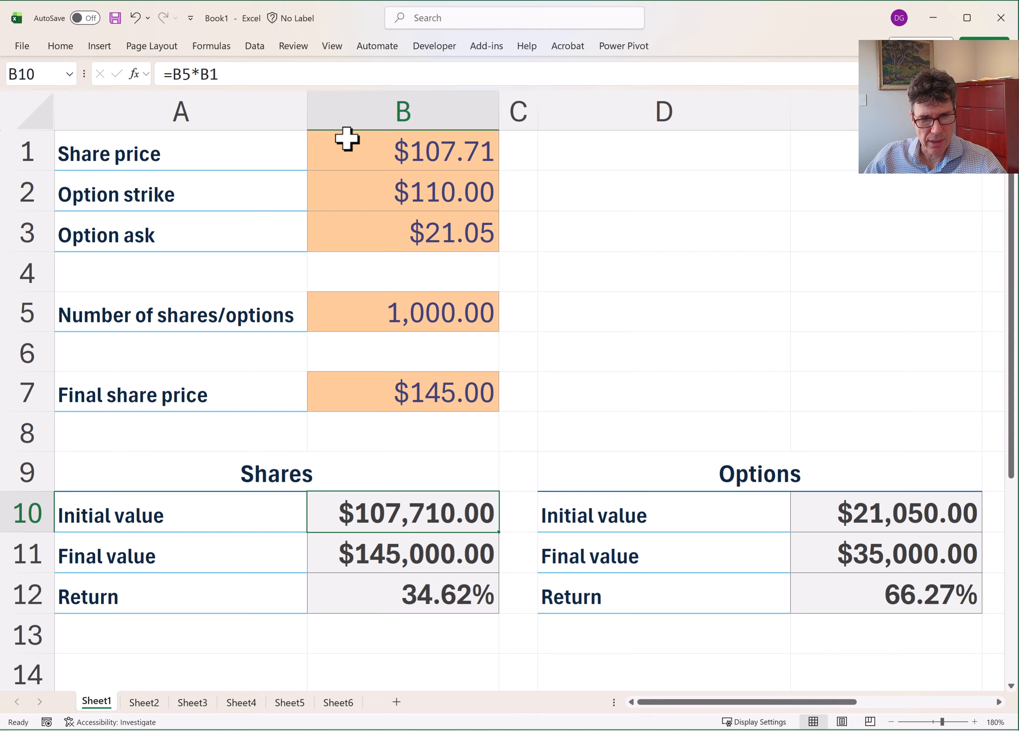
key("Down")
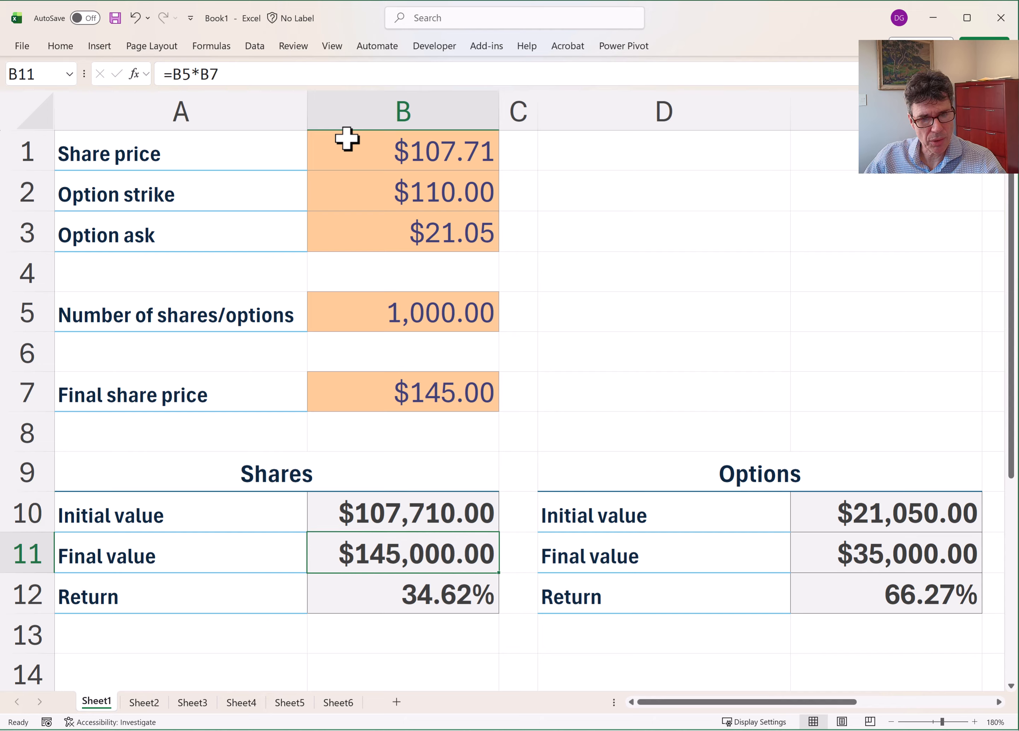
key("Down")
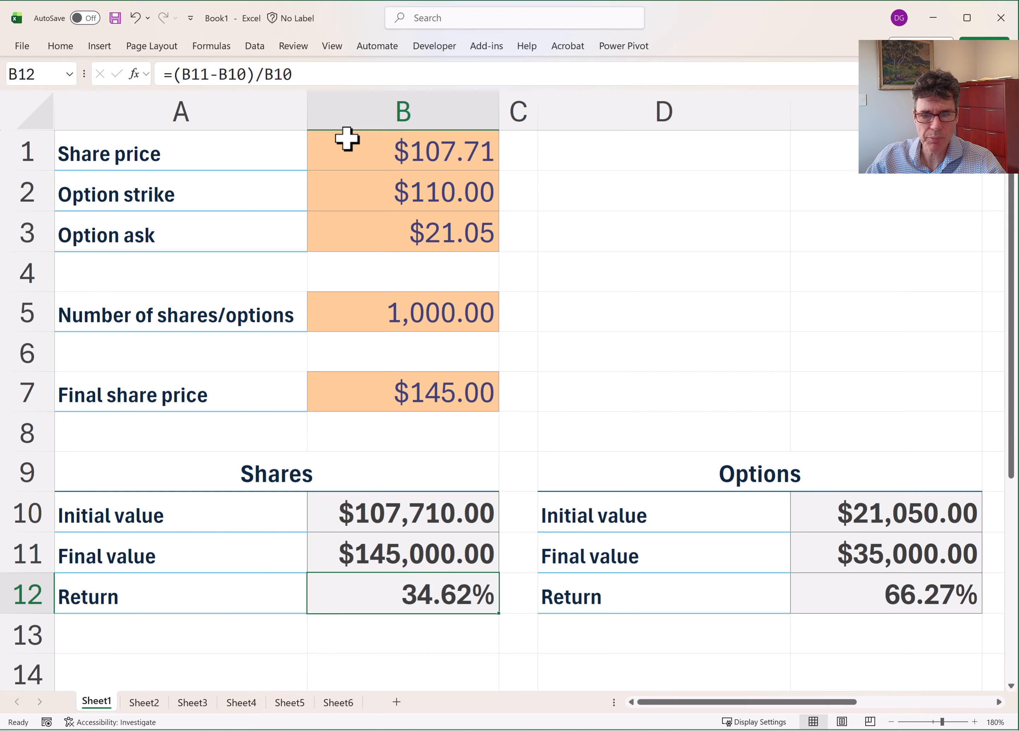
Step: Compare the shares' return in B12 with the options' return in E12
key("Right")
key("Right")
key("Left")
key("Right")
key("Right")
key("Left")
key("Left")
key("Left")
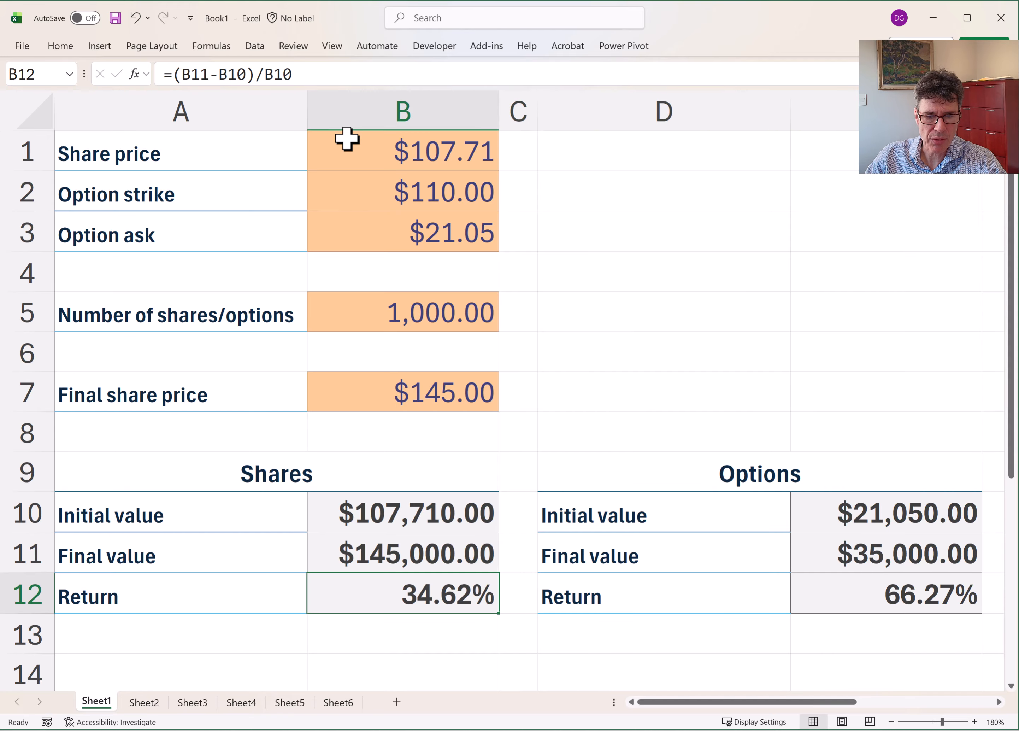
key("Right")
key("Right")
key("Right")
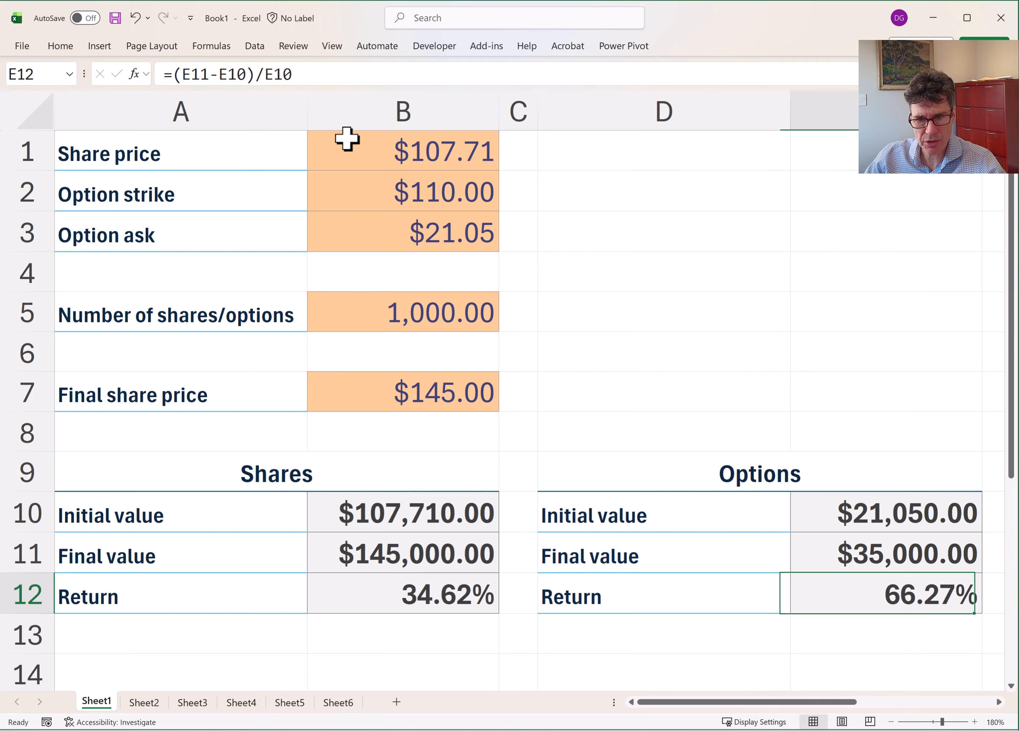
Step: Review the options' initial value, final value and return in E10 to E12 against the shares' initial value and return, ending at B12
key("Up")
key("Up")
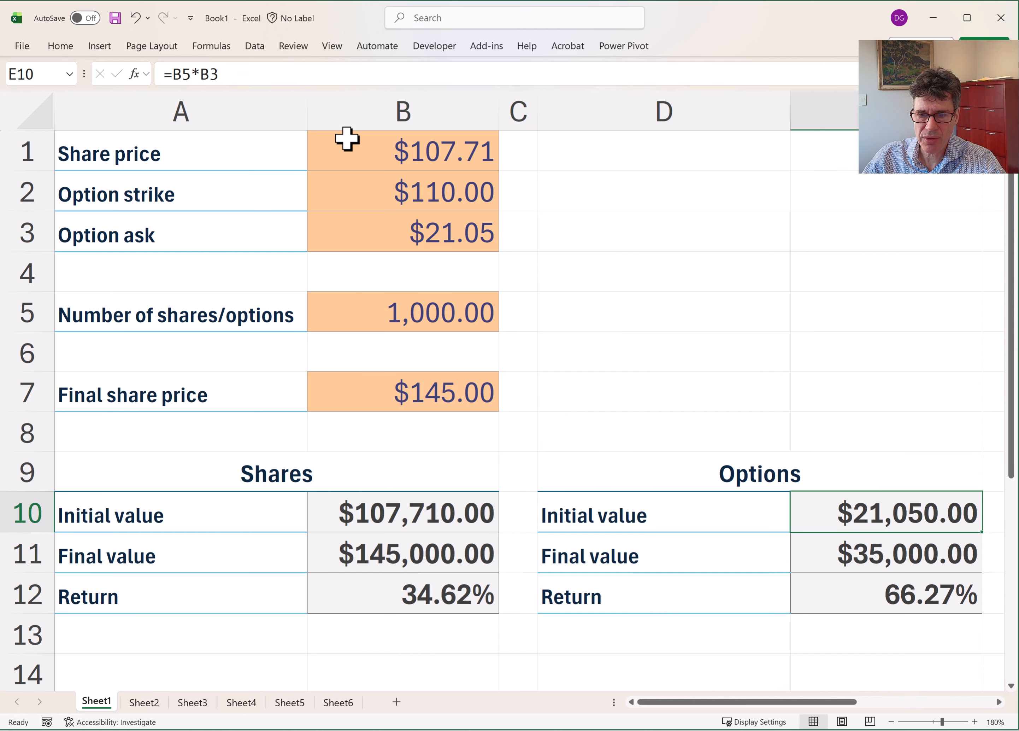
key("Down")
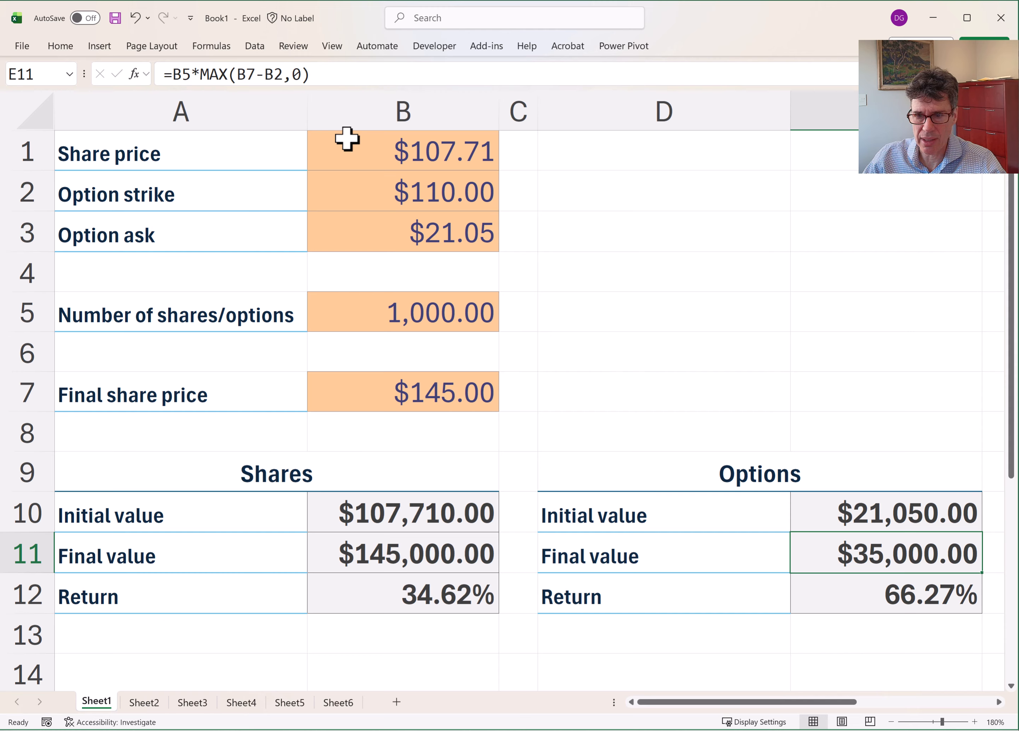
key("Down")
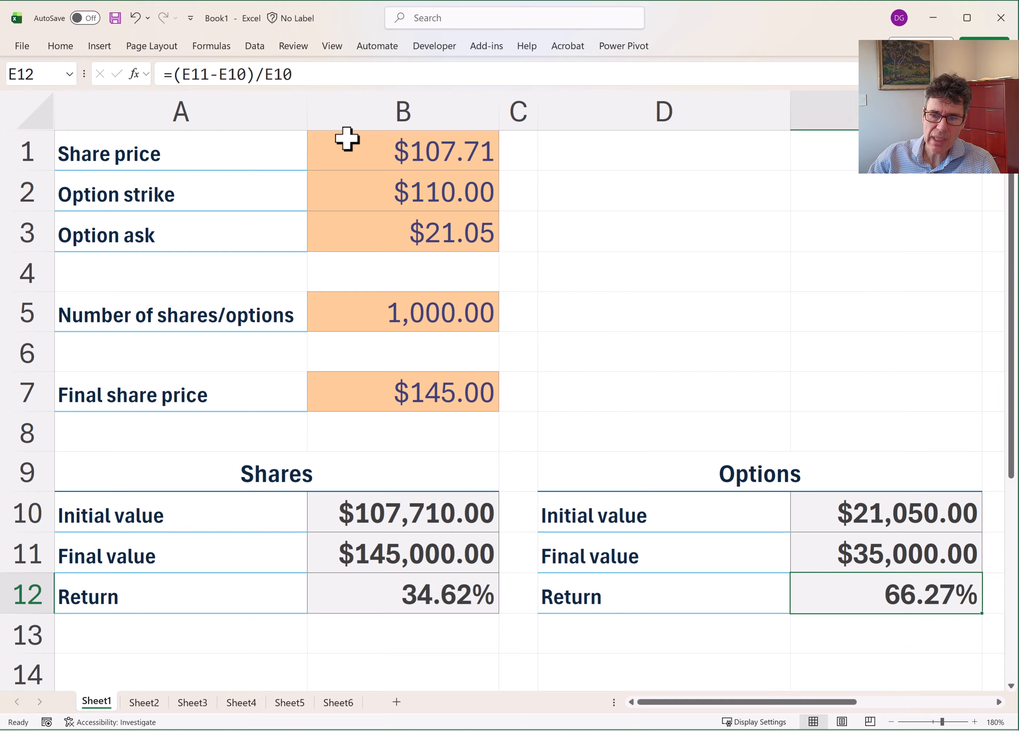
key("Up")
key("Up")
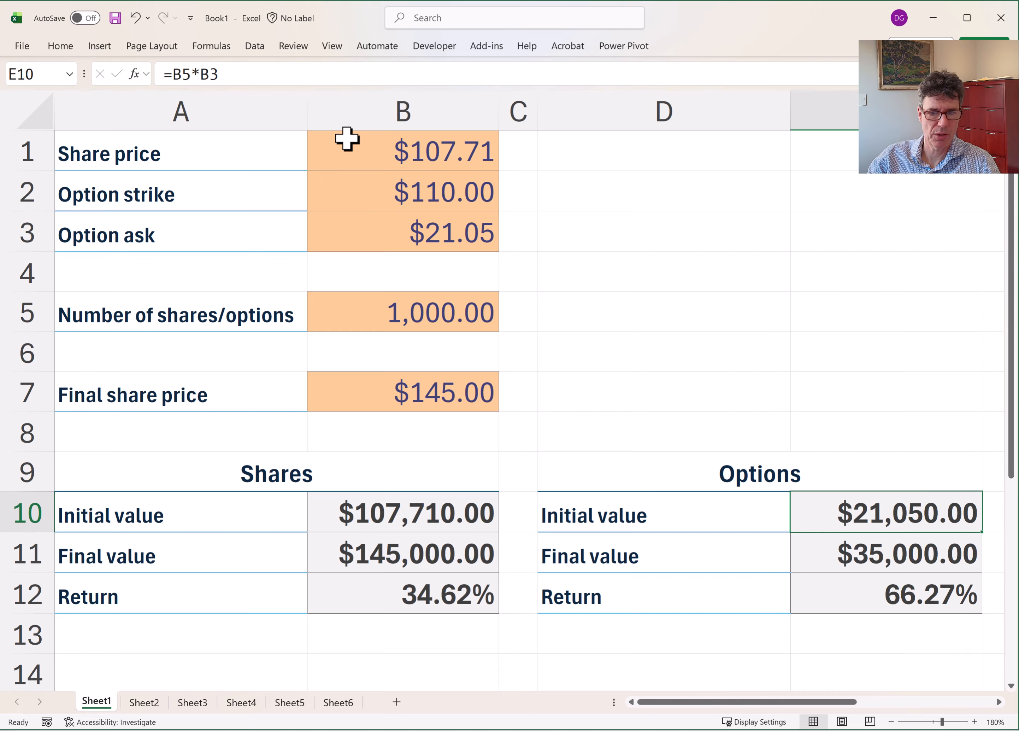
key("Left")
key("Left")
key("Left")
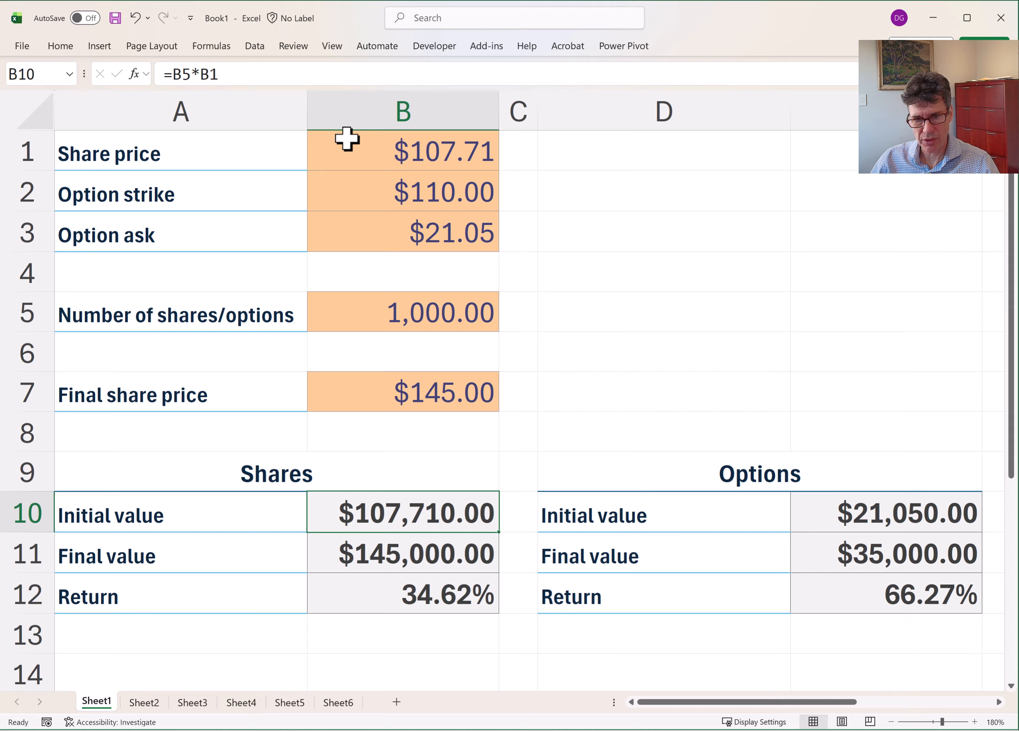
key("Down")
key("Down")
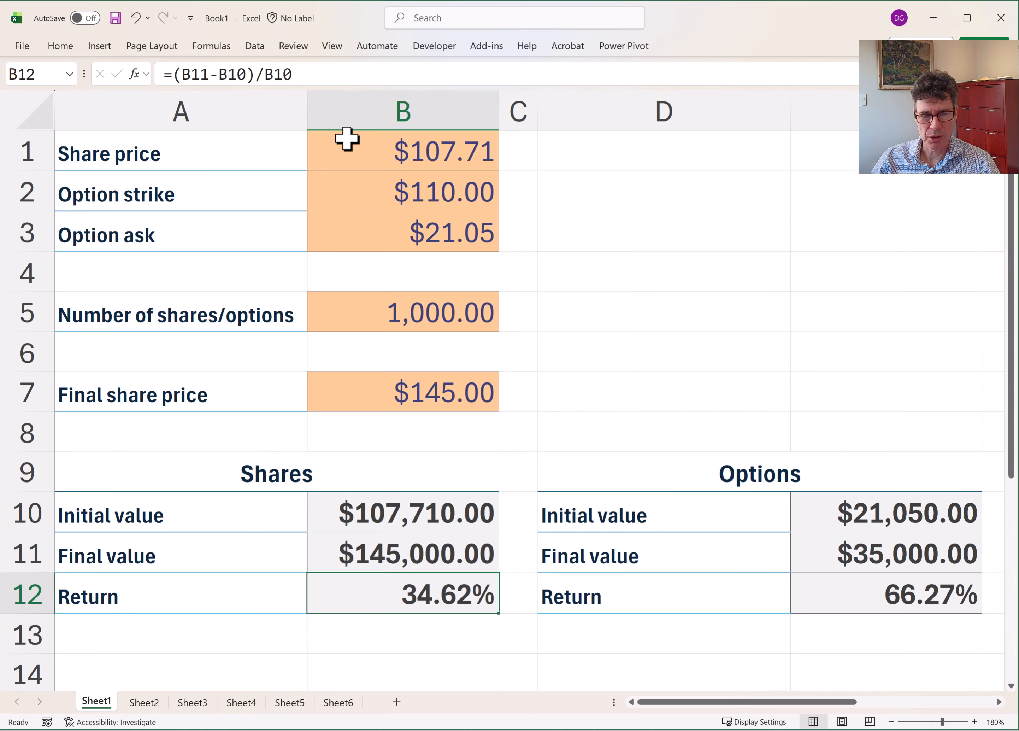